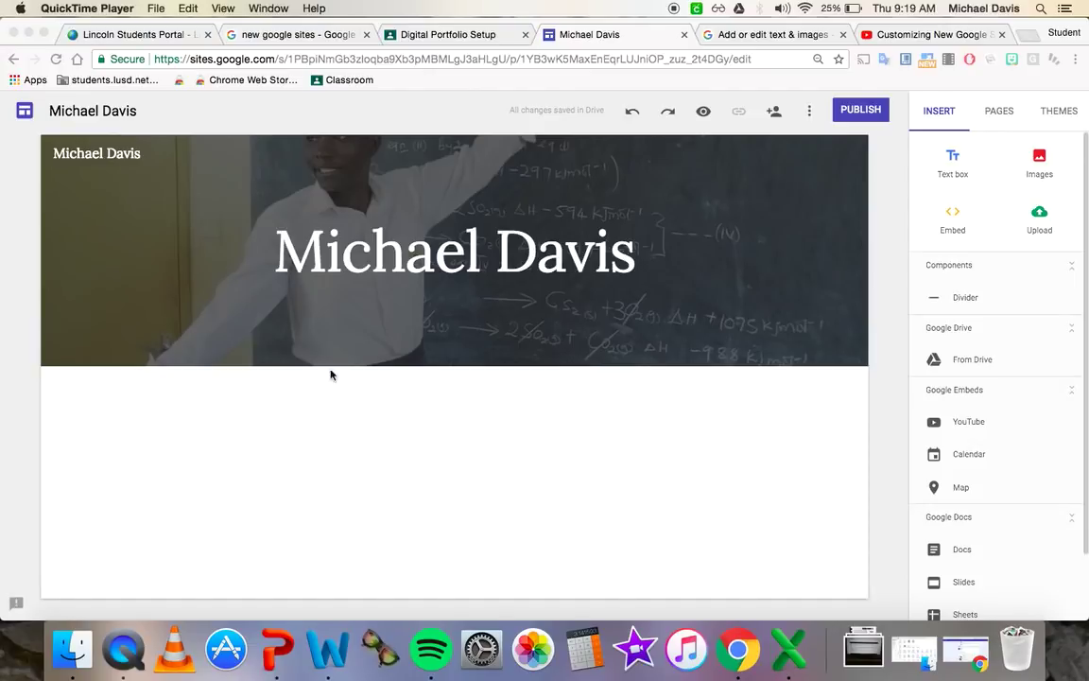
- Add an empty text box from the Insert panel just below the name header
{"action": "left_click", "coordinate": [1063, 113]}
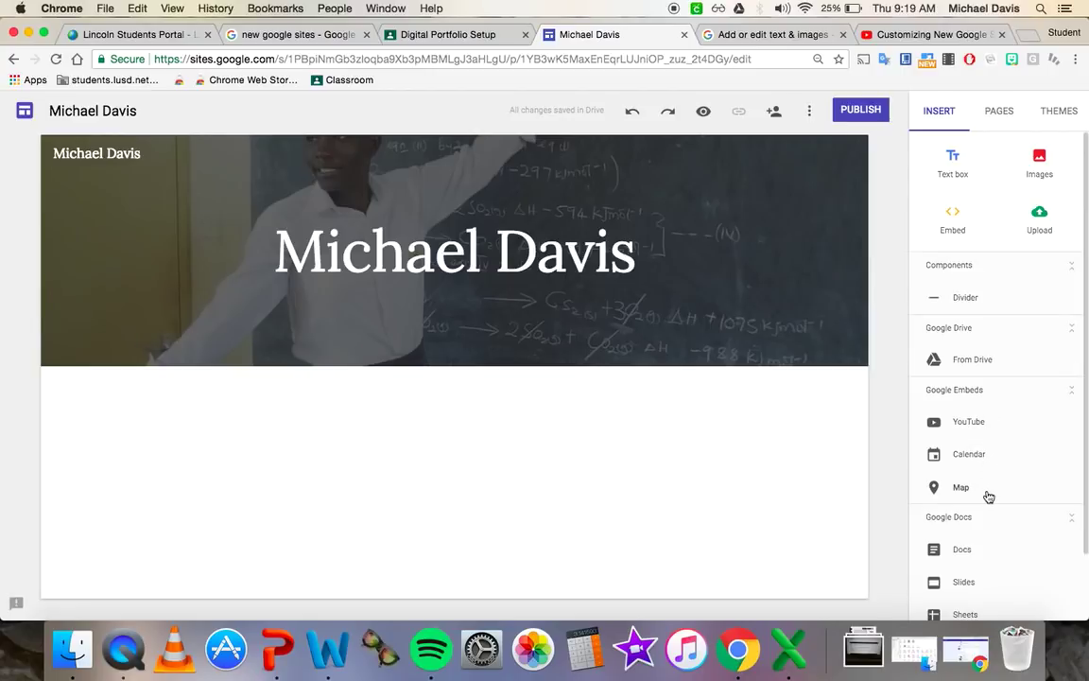
{"action": "scroll", "coordinate": [990, 578], "scroll_direction": "down", "scroll_amount": 2}
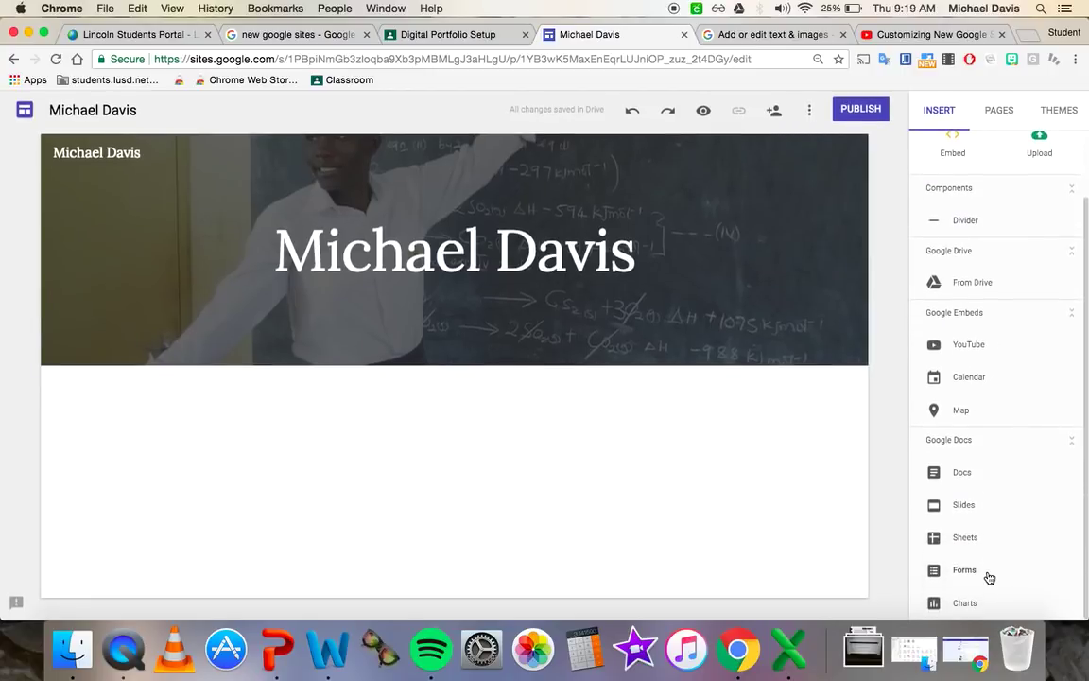
{"action": "scroll", "coordinate": [1011, 516], "scroll_direction": "up", "scroll_amount": 2}
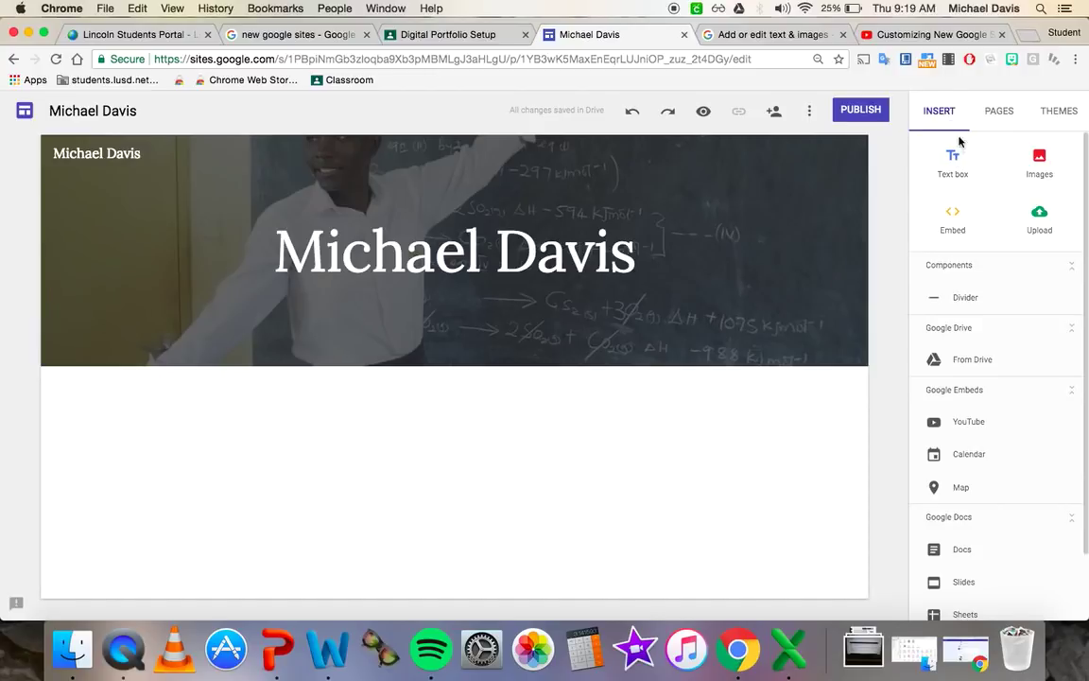
{"action": "left_click", "coordinate": [957, 166]}
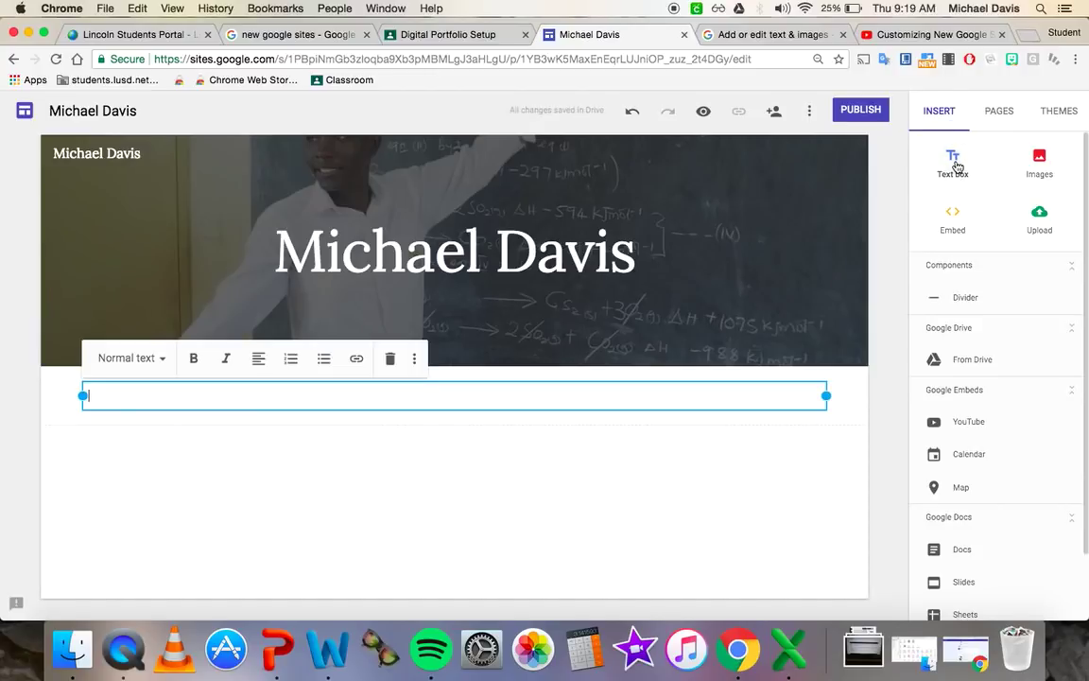
{"action": "left_click", "coordinate": [390, 359]}
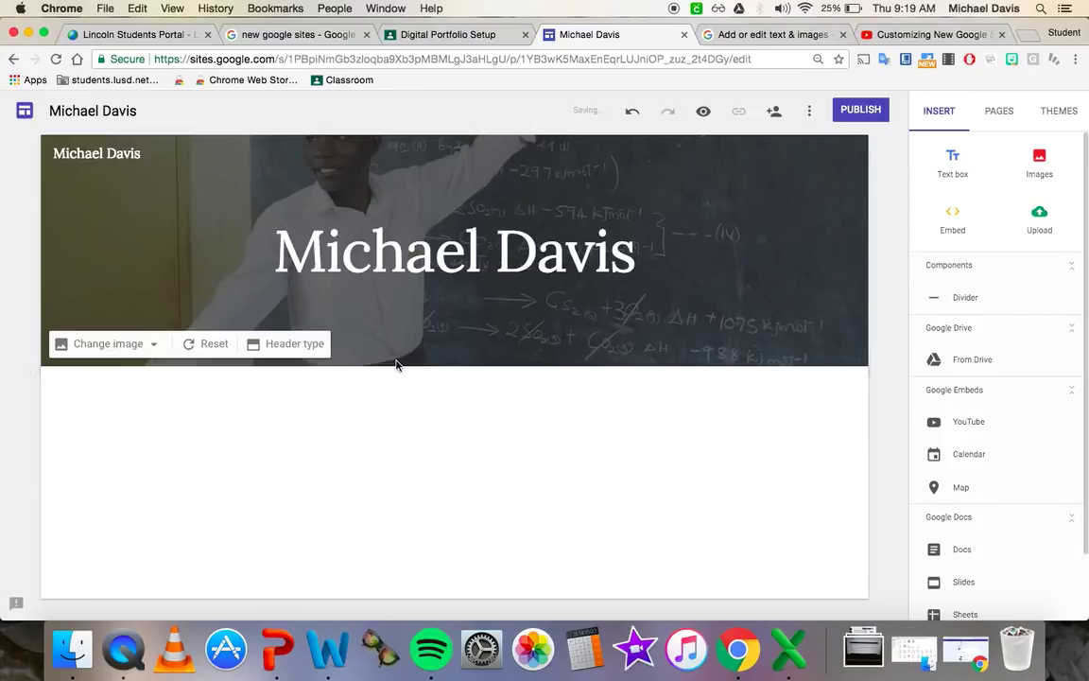
{"action": "double_click", "coordinate": [192, 417]}
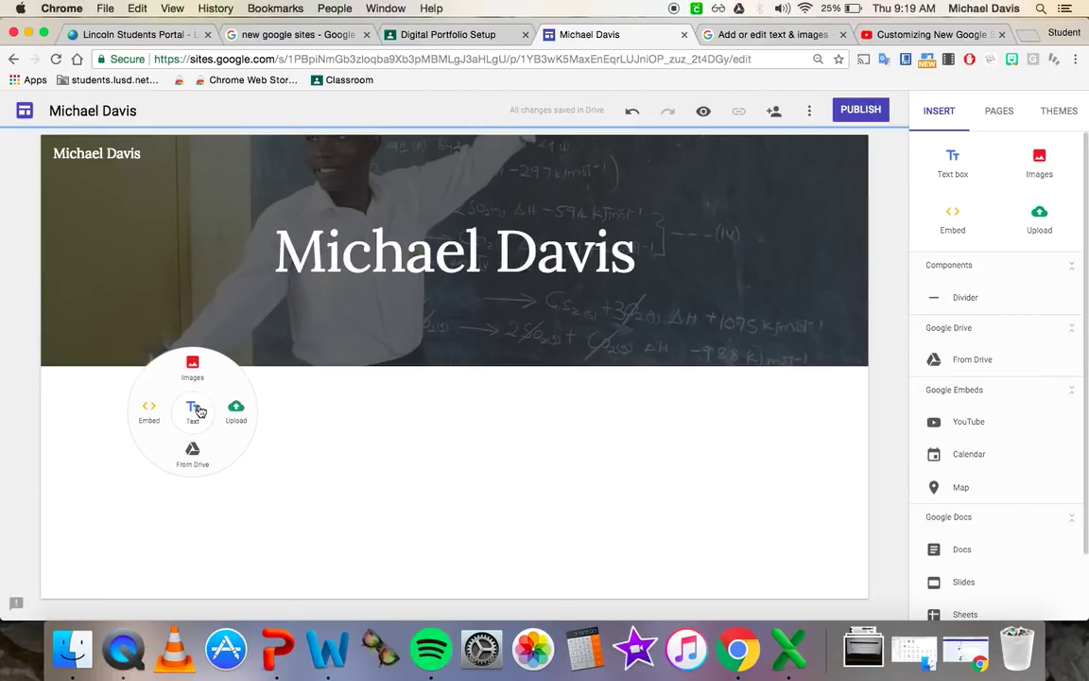
{"action": "left_click", "coordinate": [192, 411]}
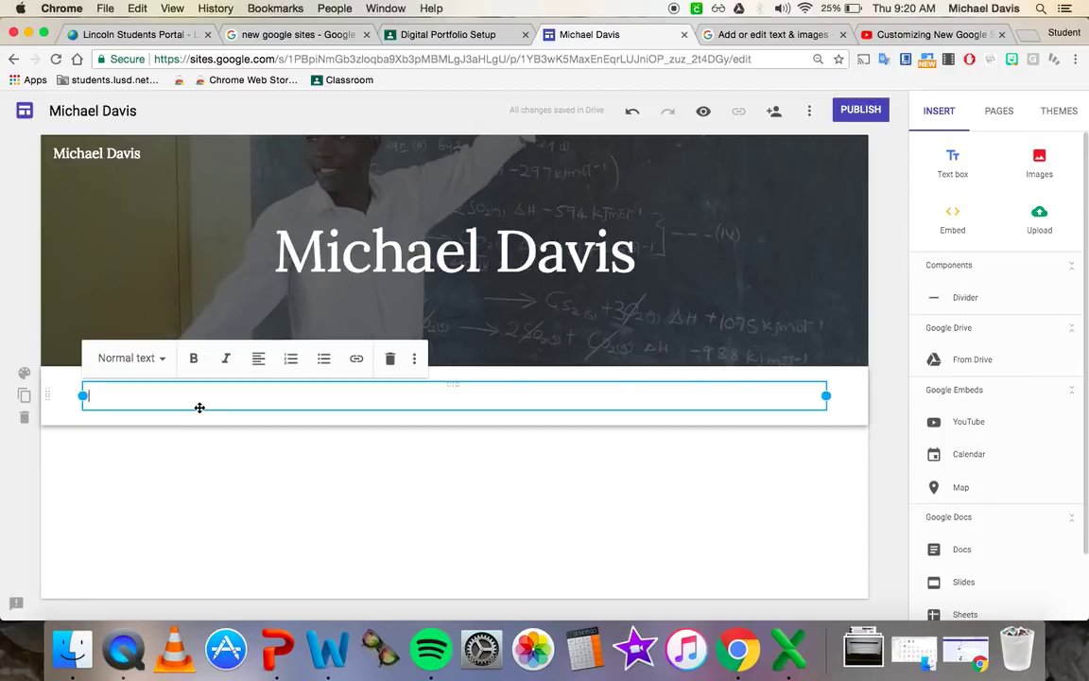
{"action": "left_click", "coordinate": [157, 360]}
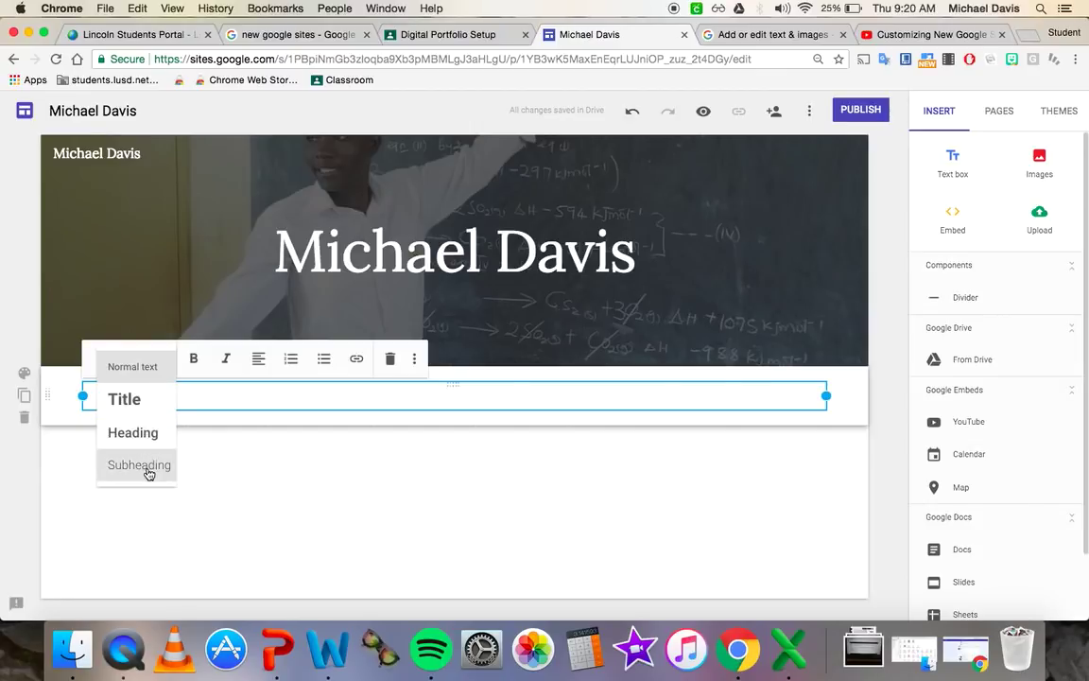
{"action": "left_click", "coordinate": [142, 409]}
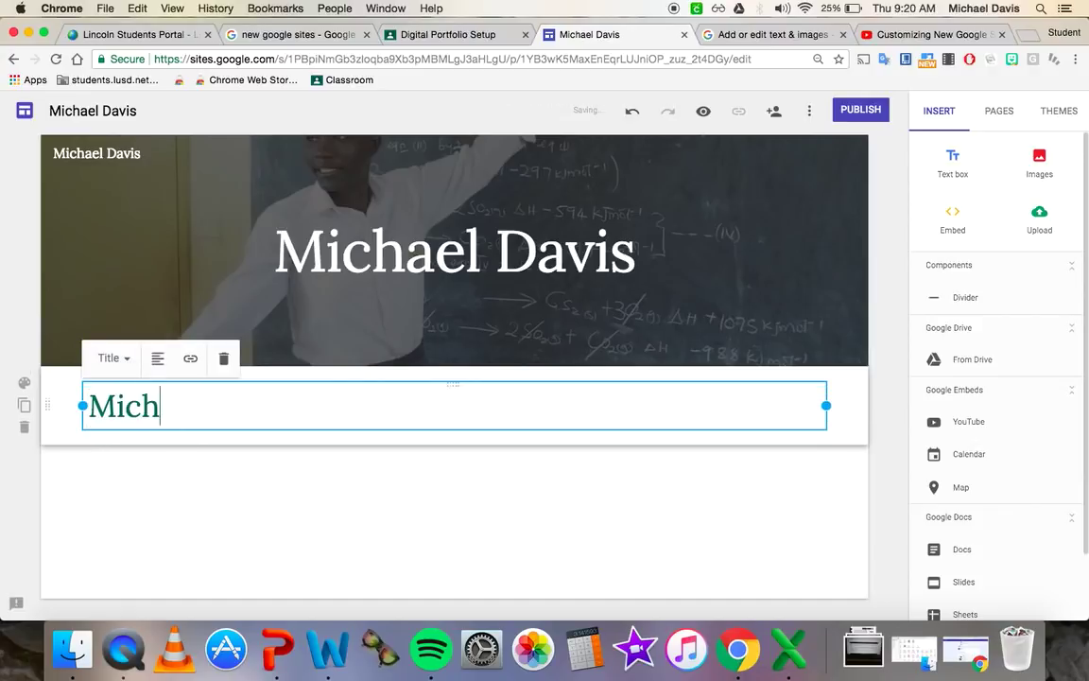
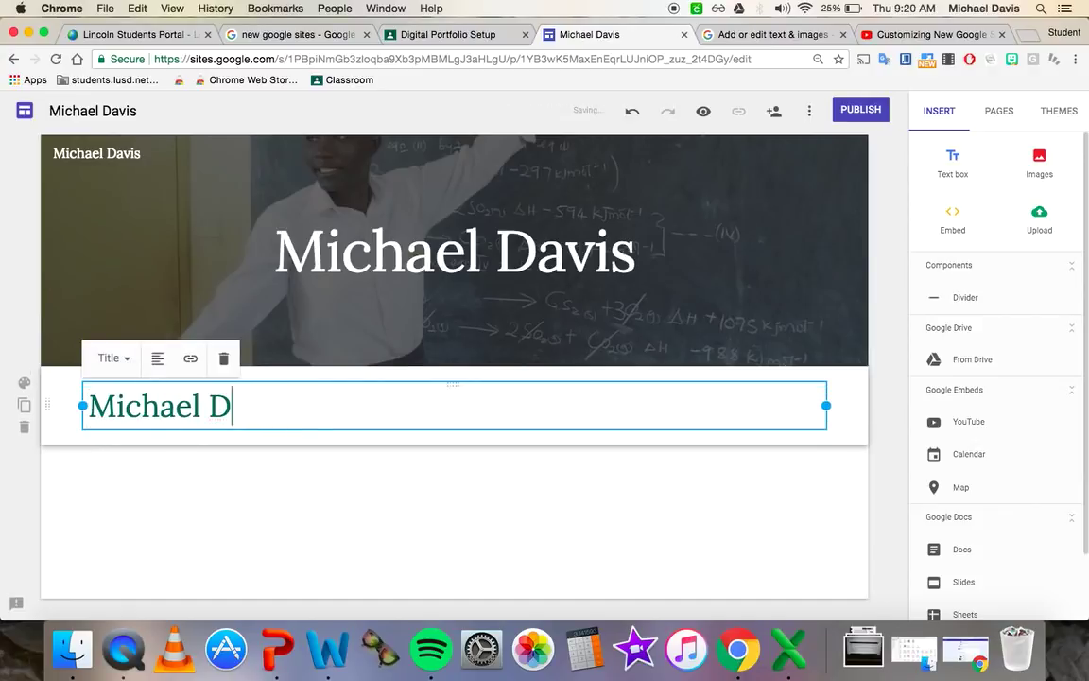
{"action": "type", "text": "avis"}
{"action": "key", "text": "BackSpace"}
{"action": "key", "text": "BackSpace"}
{"action": "key", "text": "BackSpace"}
{"action": "key", "text": "BackSpace"}
{"action": "key", "text": "BackSpace"}
{"action": "key", "text": "BackSpace"}
{"action": "key", "text": "BackSpace"}
{"action": "key", "text": "BackSpace"}
{"action": "key", "text": "BackSpace"}
{"action": "key", "text": "BackSpace"}
{"action": "key", "text": "BackSpace"}
{"action": "key", "text": "BackSpace"}
{"action": "key", "text": "BackSpace"}
{"action": "left_click", "coordinate": [113, 357]}
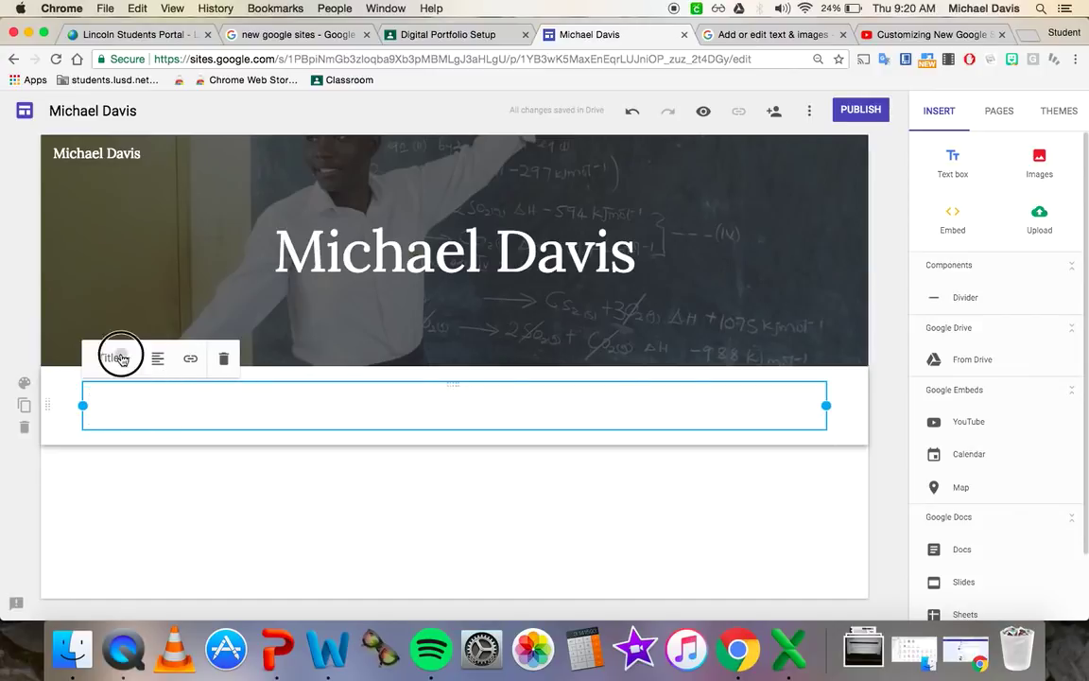
{"action": "left_click", "coordinate": [107, 369]}
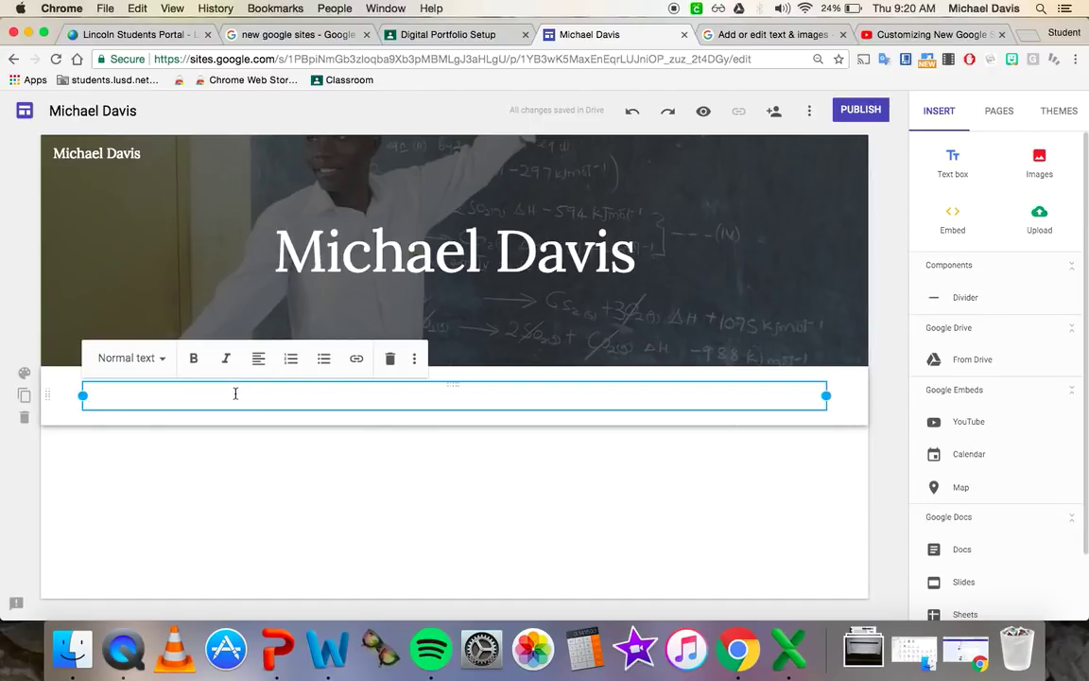
- Type 'Words' in the text box and try centre, right and justified alignment
{"action": "type", "text": "Words"}
{"action": "left_click", "coordinate": [258, 360]}
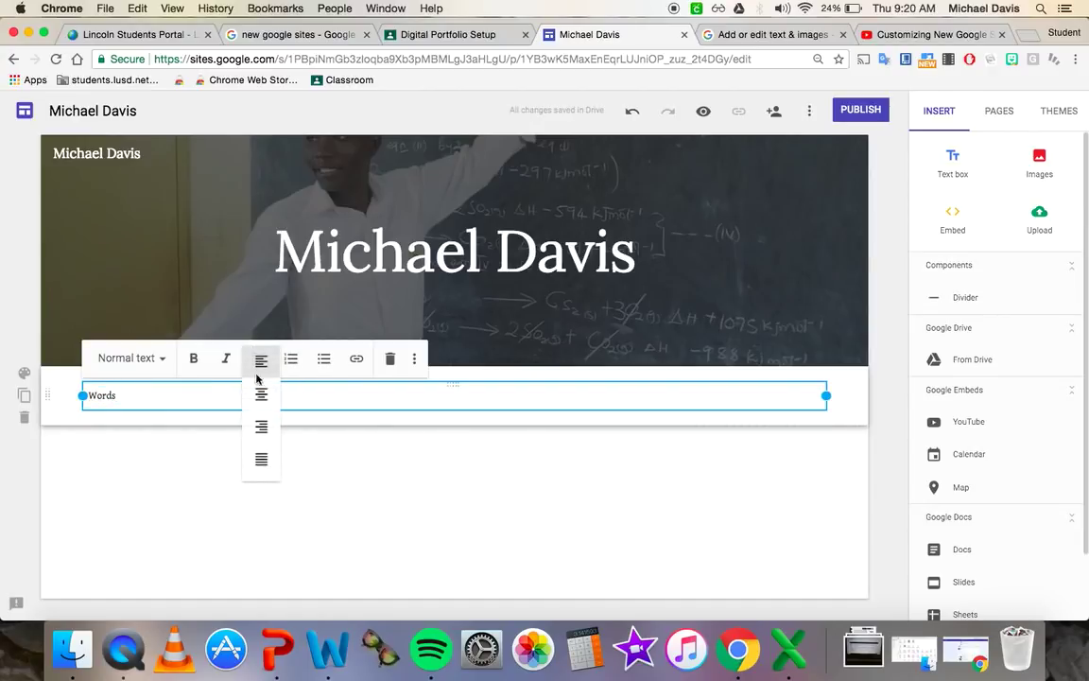
{"action": "left_click", "coordinate": [266, 399]}
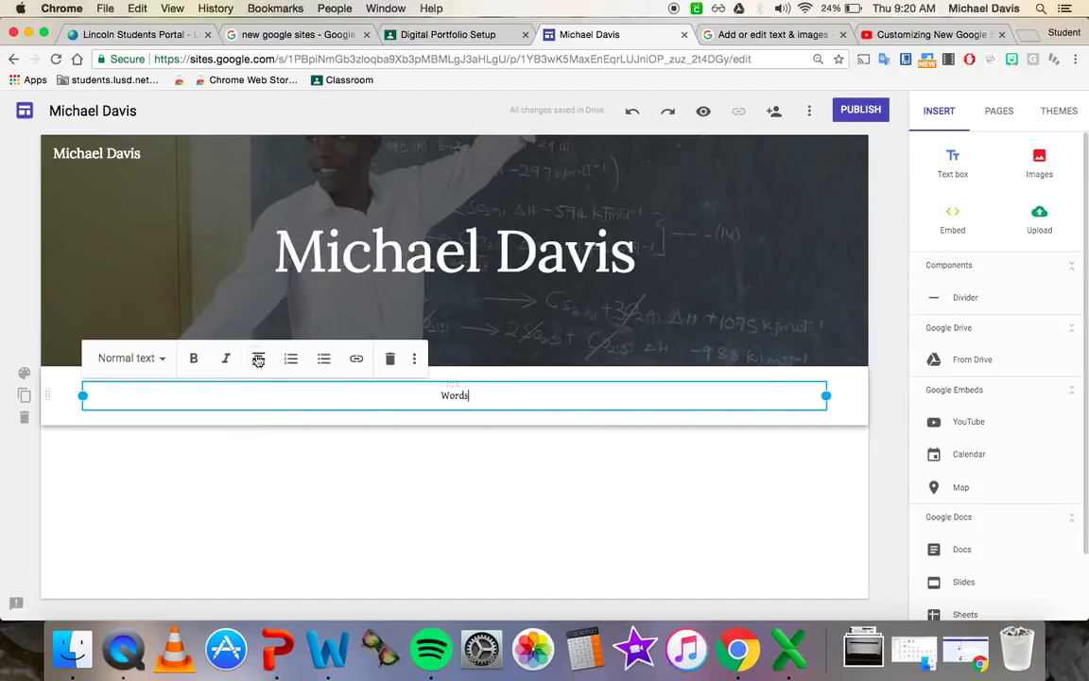
{"action": "left_click", "coordinate": [261, 426]}
{"action": "left_click", "coordinate": [260, 360]}
{"action": "left_click", "coordinate": [265, 467]}
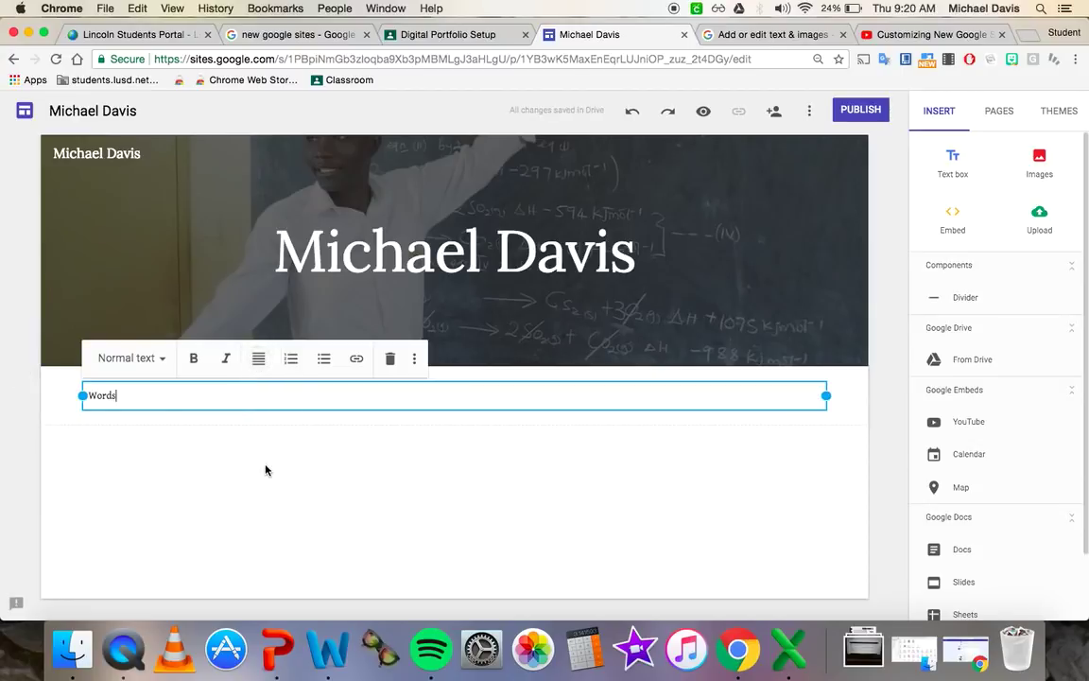
{"action": "left_click", "coordinate": [260, 367]}
{"action": "left_click", "coordinate": [260, 369]}
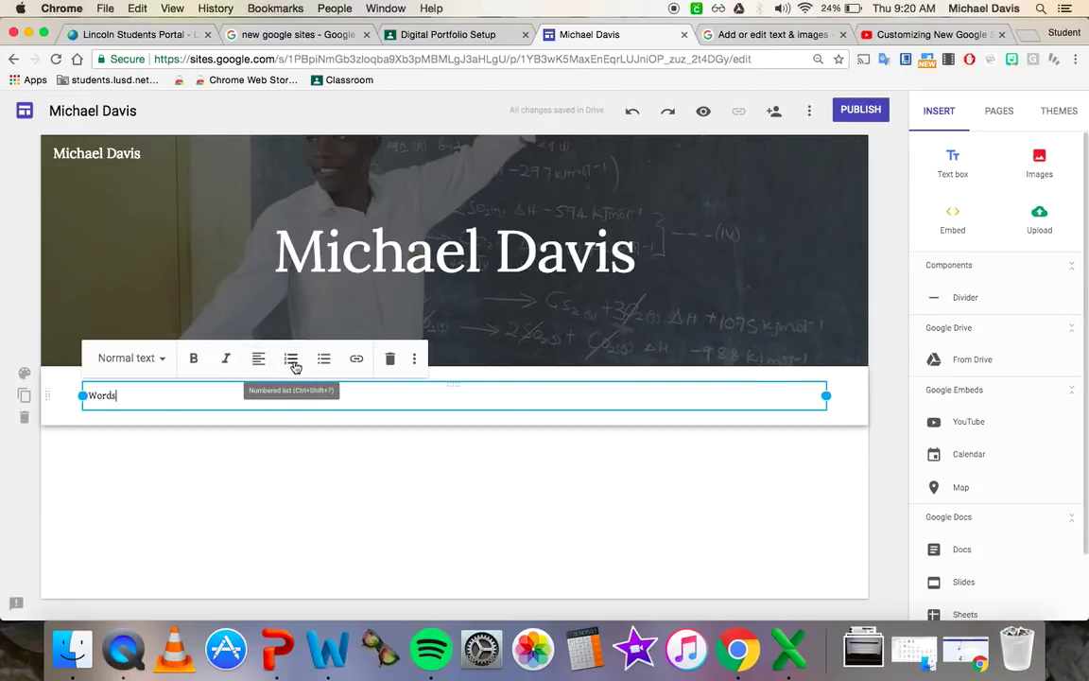
- Format 'Words' as a bulleted list item after trying a numbered list
{"action": "left_click", "coordinate": [294, 366]}
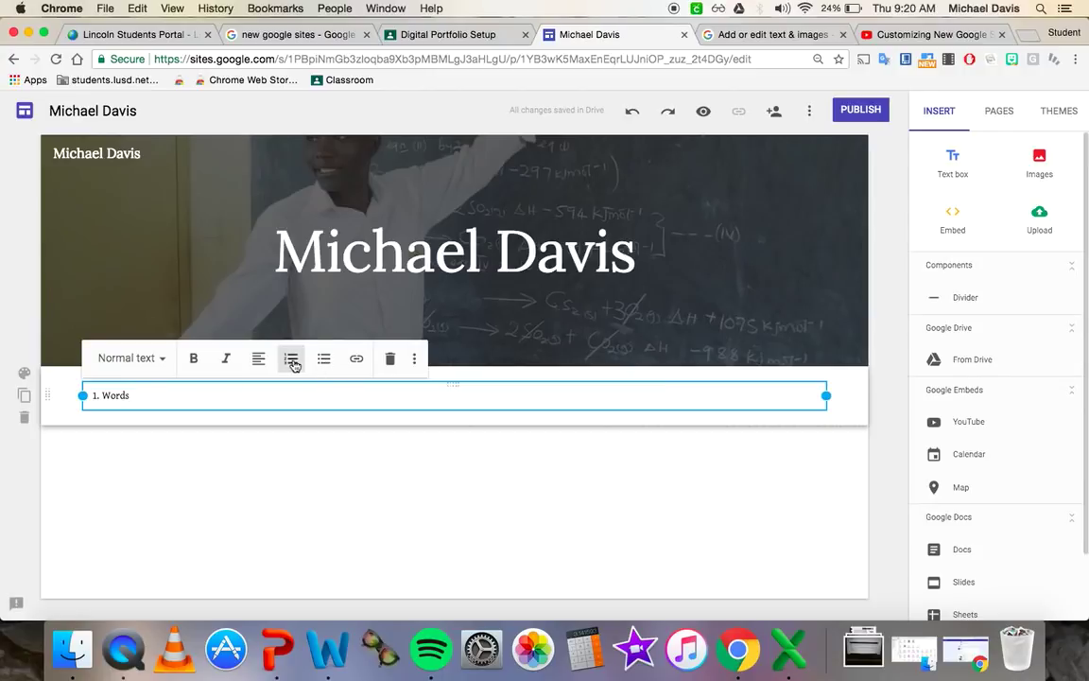
{"action": "left_click", "coordinate": [324, 360]}
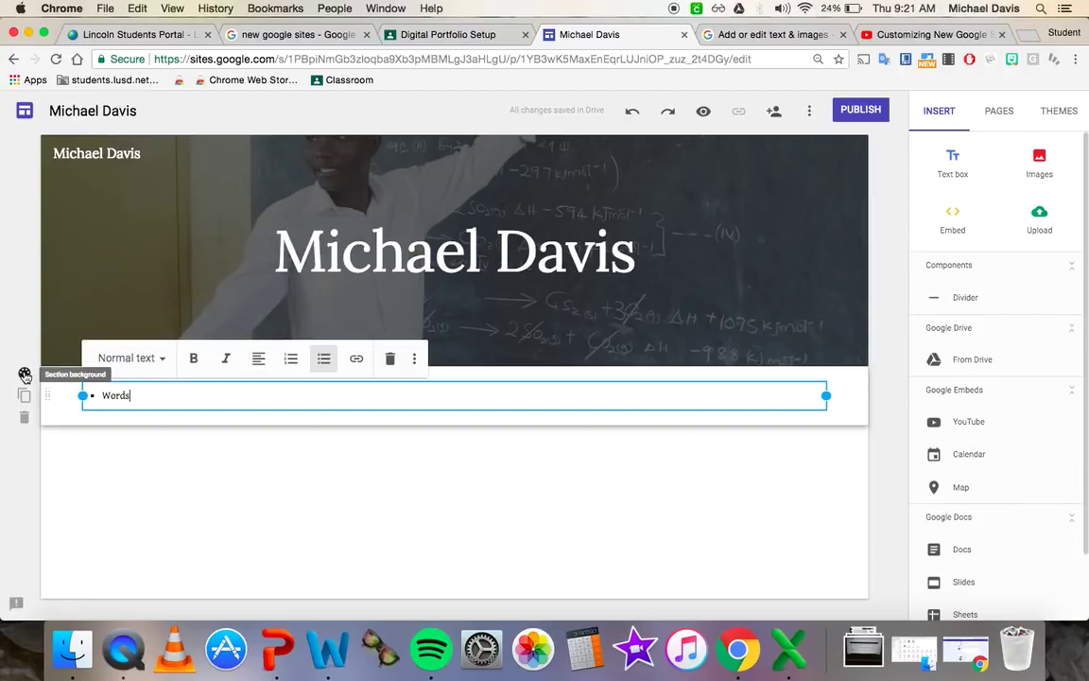
{"action": "left_click", "coordinate": [25, 376]}
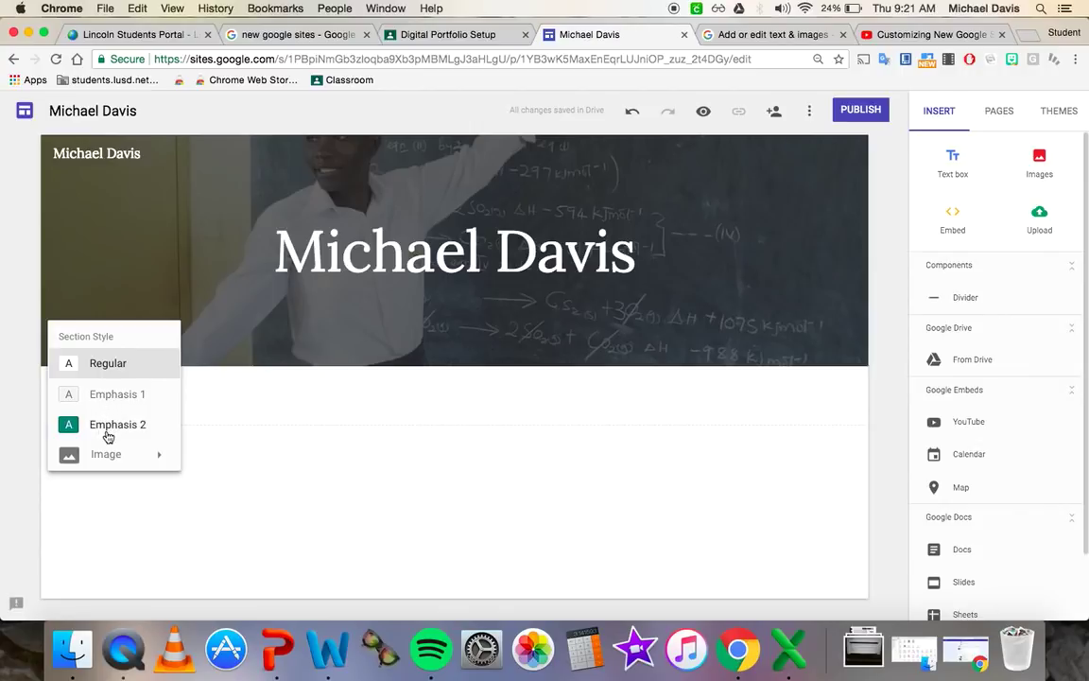
- Set the section style to teal Emphasis 2 after trying light grey Emphasis 1
{"action": "left_click", "coordinate": [115, 395]}
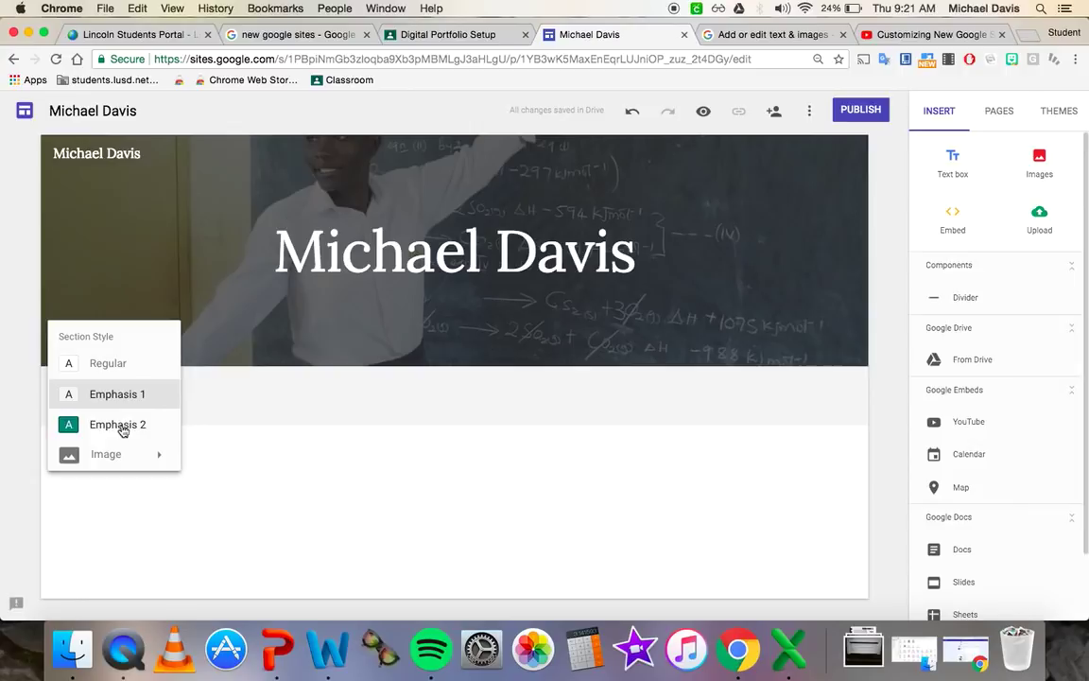
{"action": "left_click", "coordinate": [123, 426]}
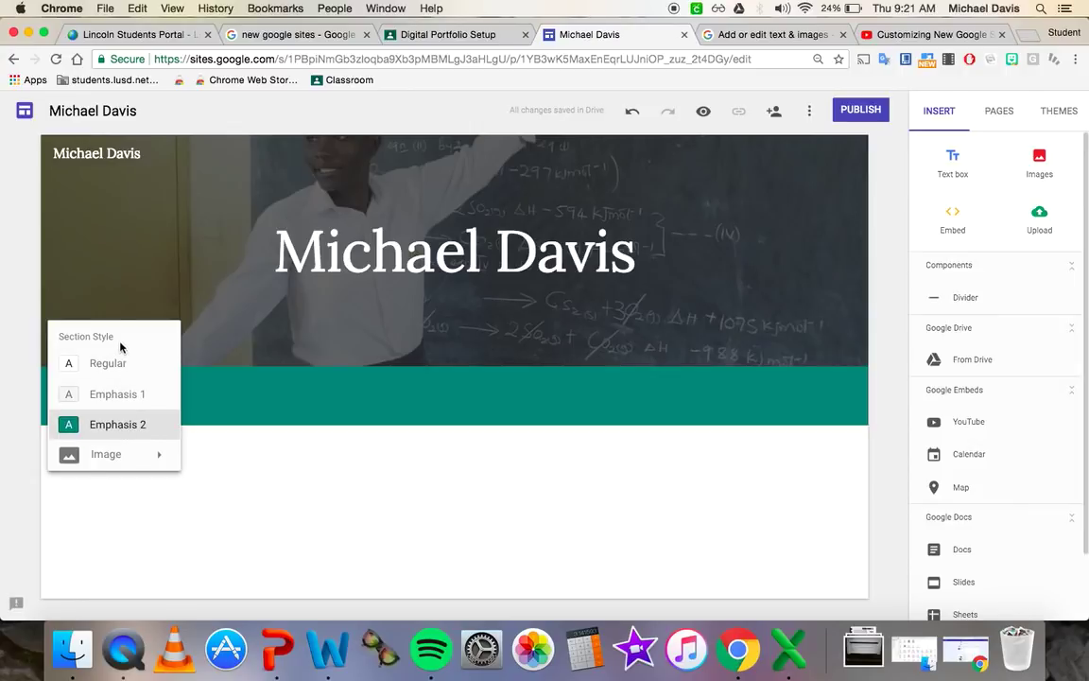
{"action": "left_click", "coordinate": [137, 402]}
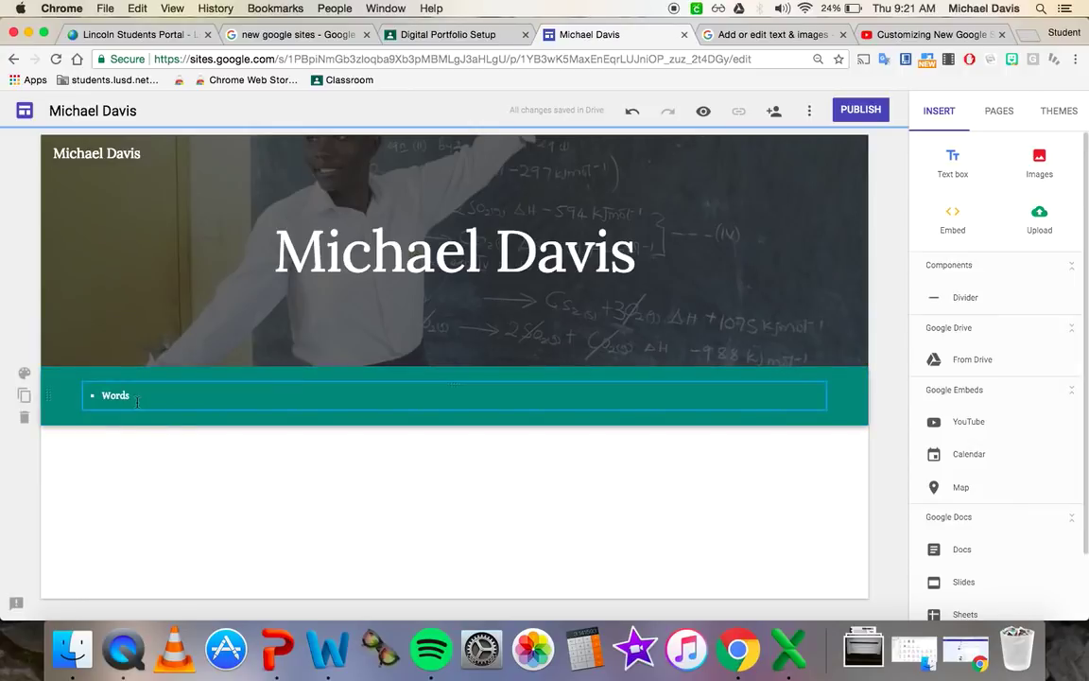
{"action": "left_click", "coordinate": [24, 372]}
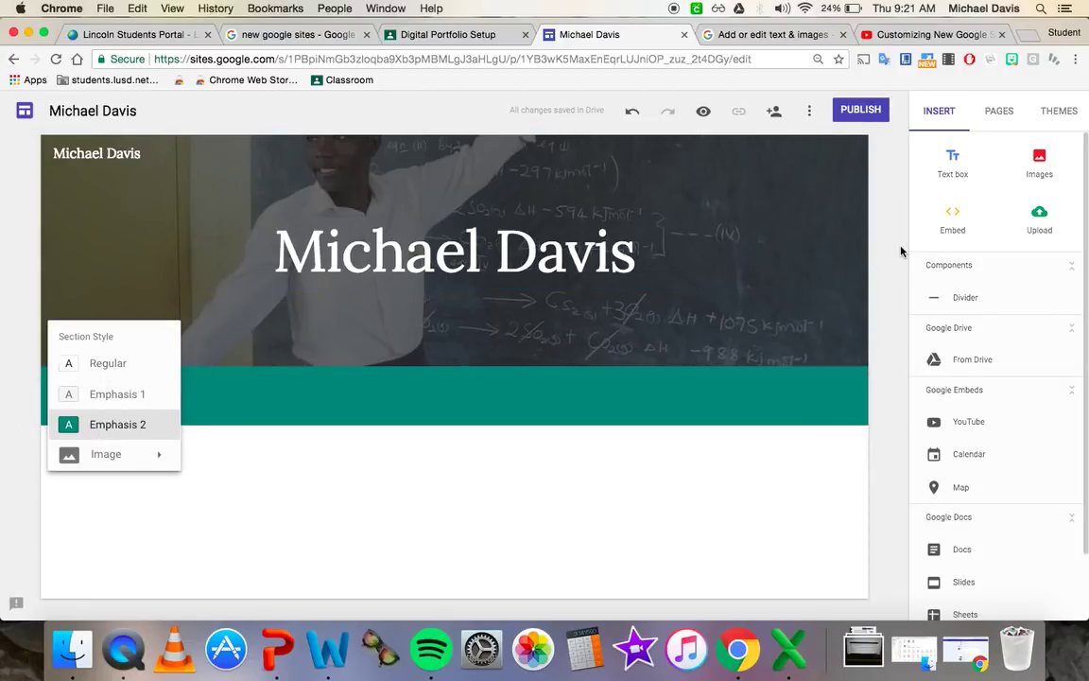
{"action": "left_click", "coordinate": [1077, 113]}
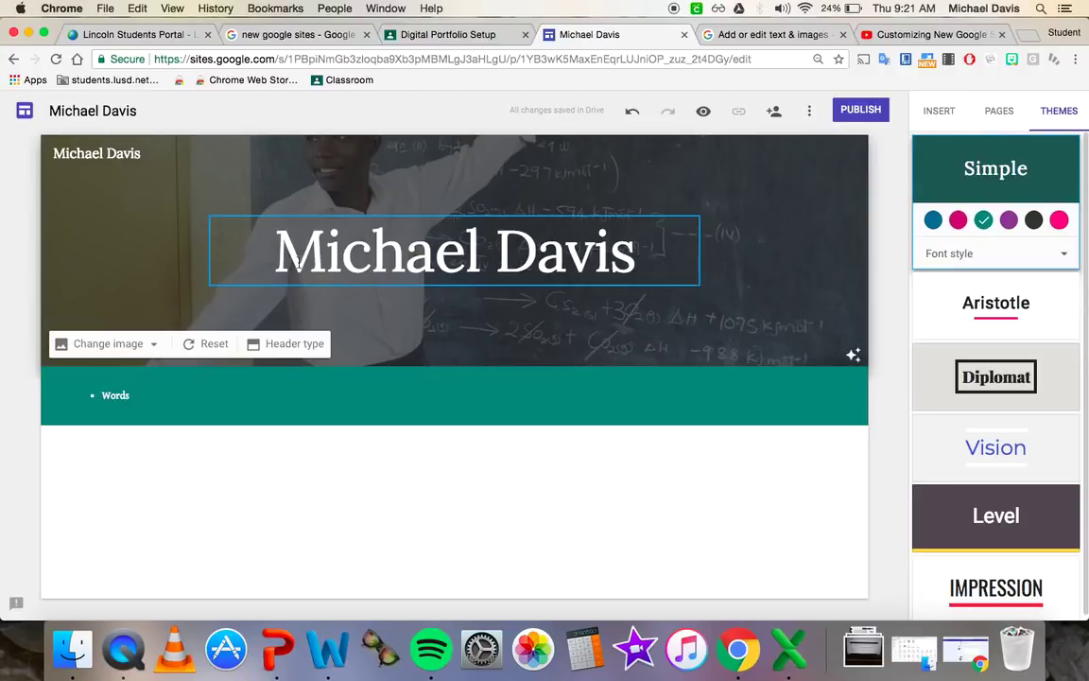
- Try the dark grey colour for the Simple theme, then return it to teal
{"action": "left_click", "coordinate": [23, 373]}
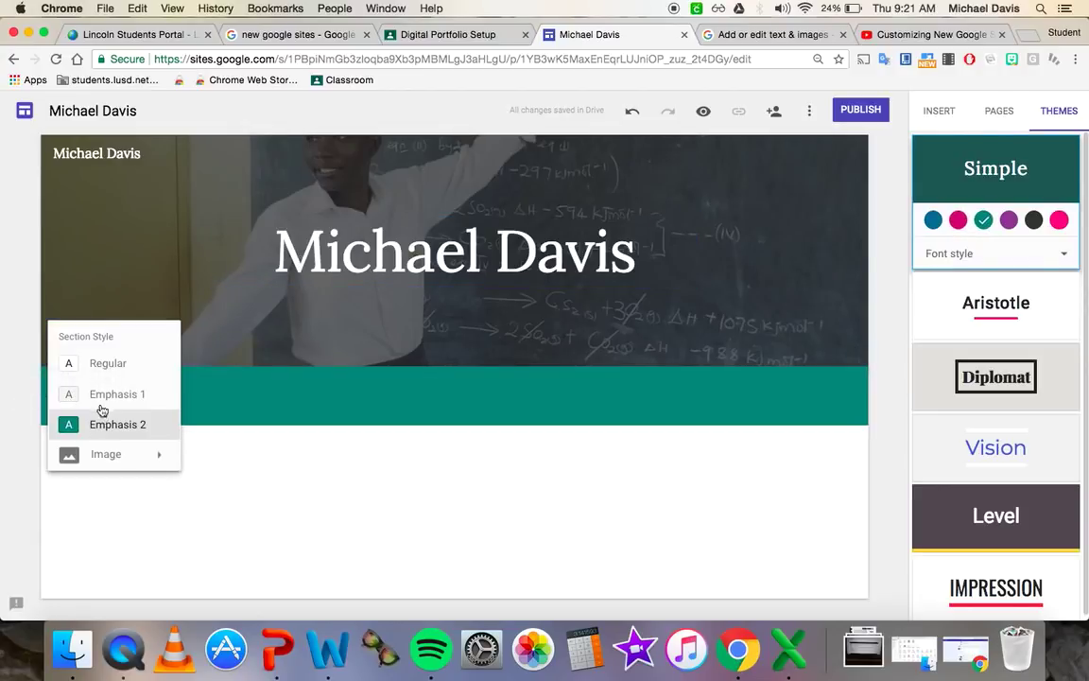
{"action": "left_click", "coordinate": [1034, 220]}
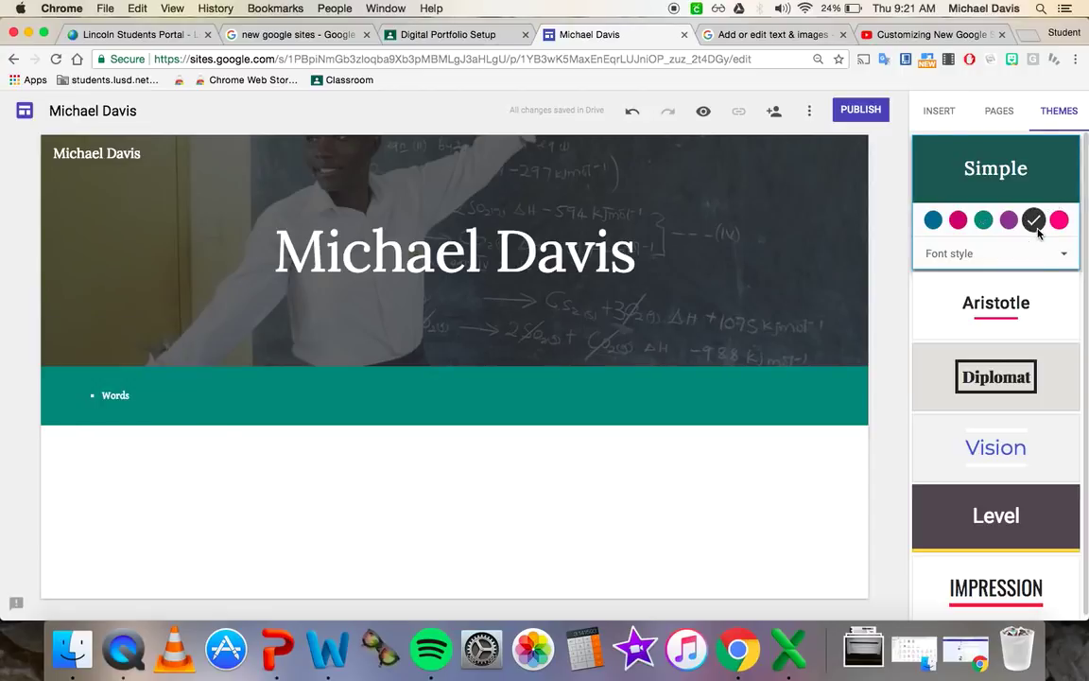
{"action": "left_click", "coordinate": [24, 373]}
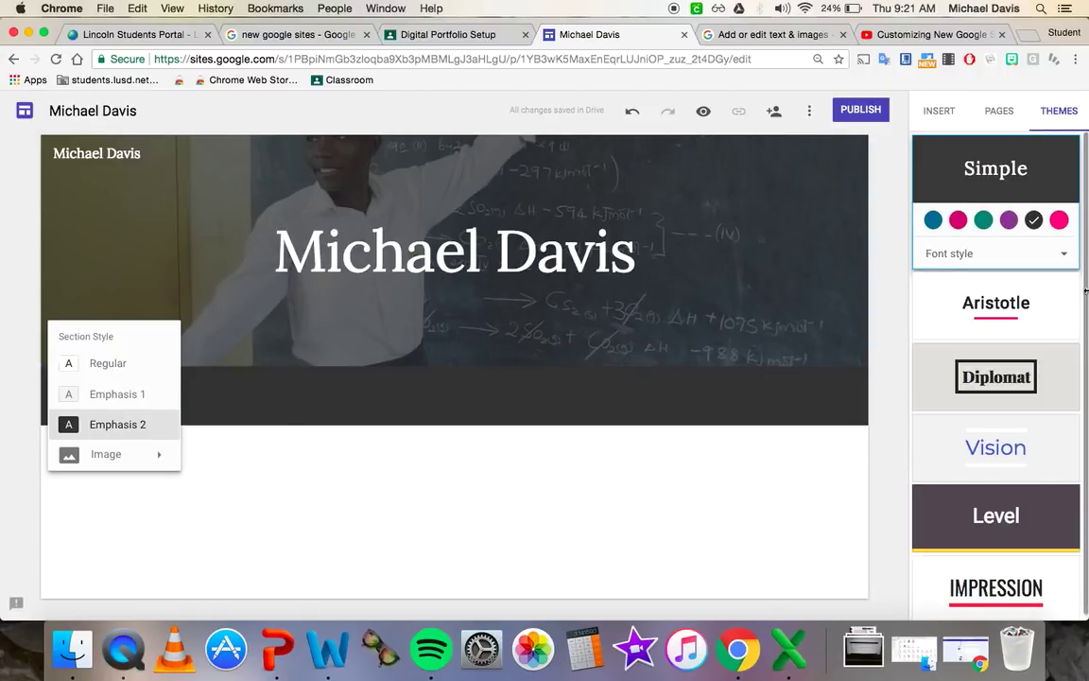
{"action": "left_click", "coordinate": [984, 219]}
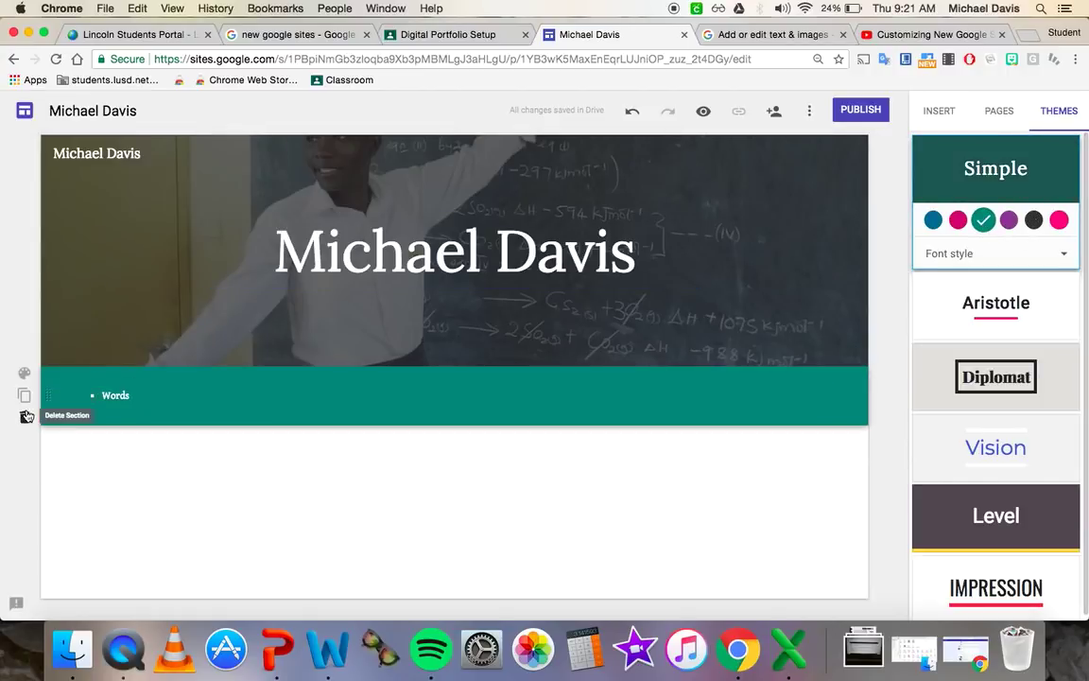
{"action": "left_click", "coordinate": [25, 376]}
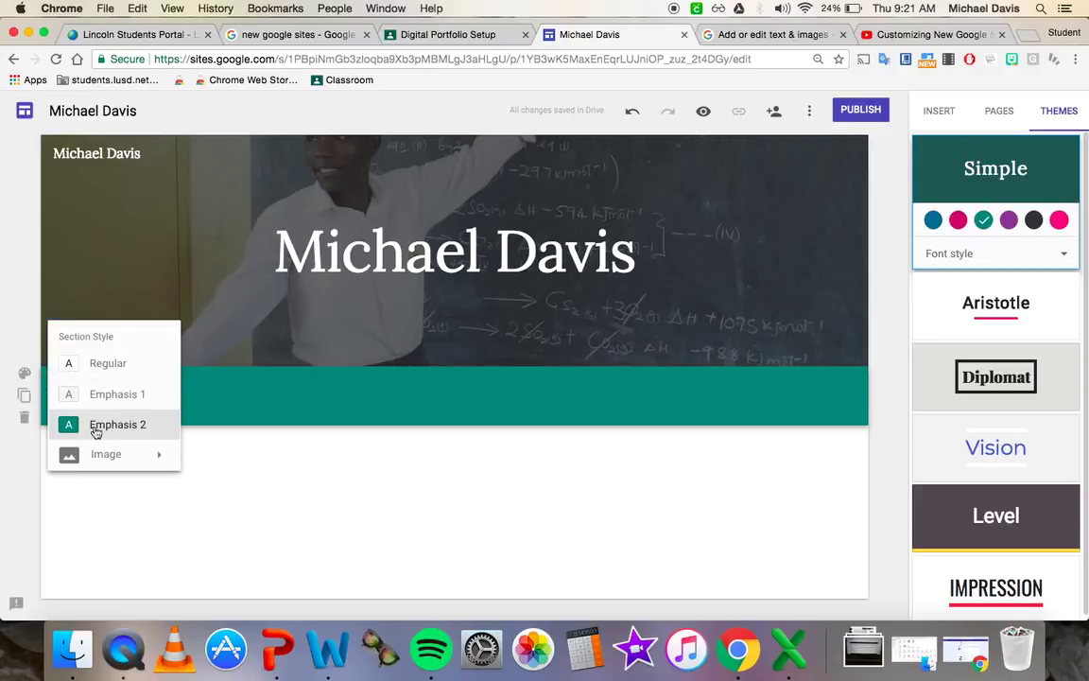
- Set the Words section background to a green chalkboard image from a 'chalkboard' web search
{"action": "mouse_move", "coordinate": [116, 454]}
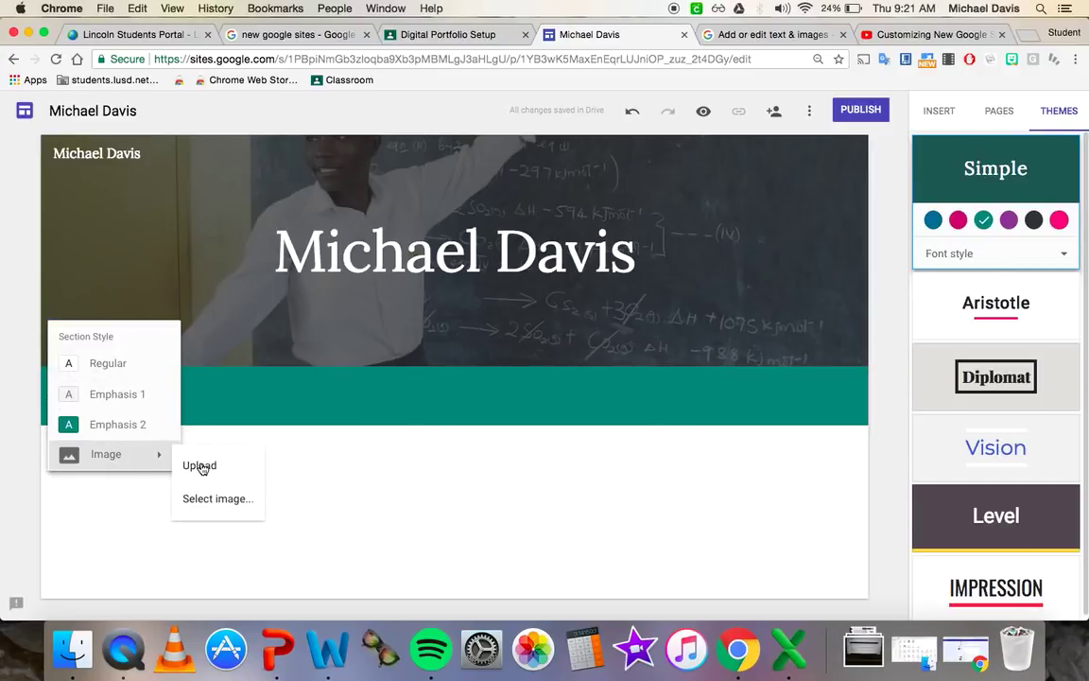
{"action": "left_click", "coordinate": [205, 499]}
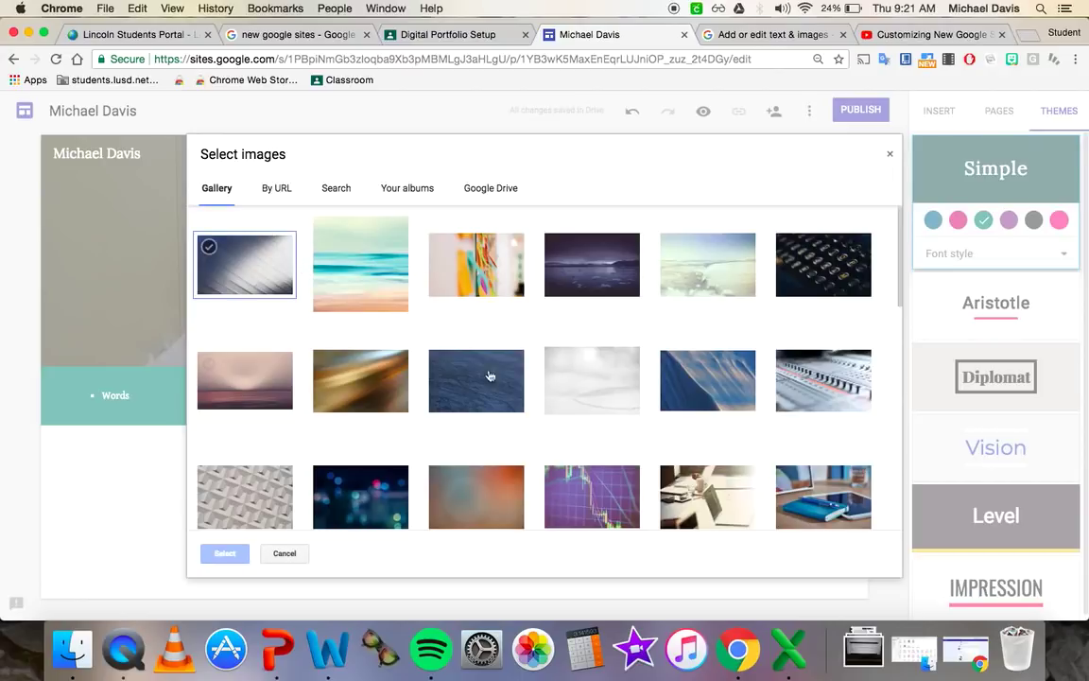
{"action": "scroll", "coordinate": [591, 358], "scroll_direction": "down", "scroll_amount": 2}
{"action": "left_click", "coordinate": [716, 287]}
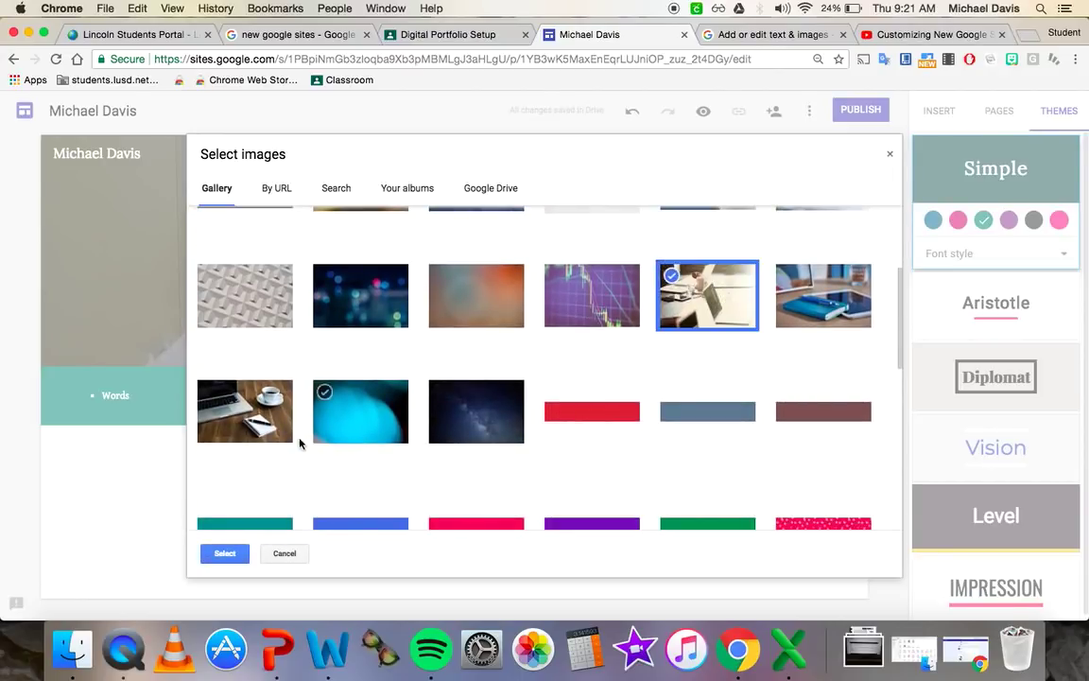
{"action": "left_click", "coordinate": [337, 187]}
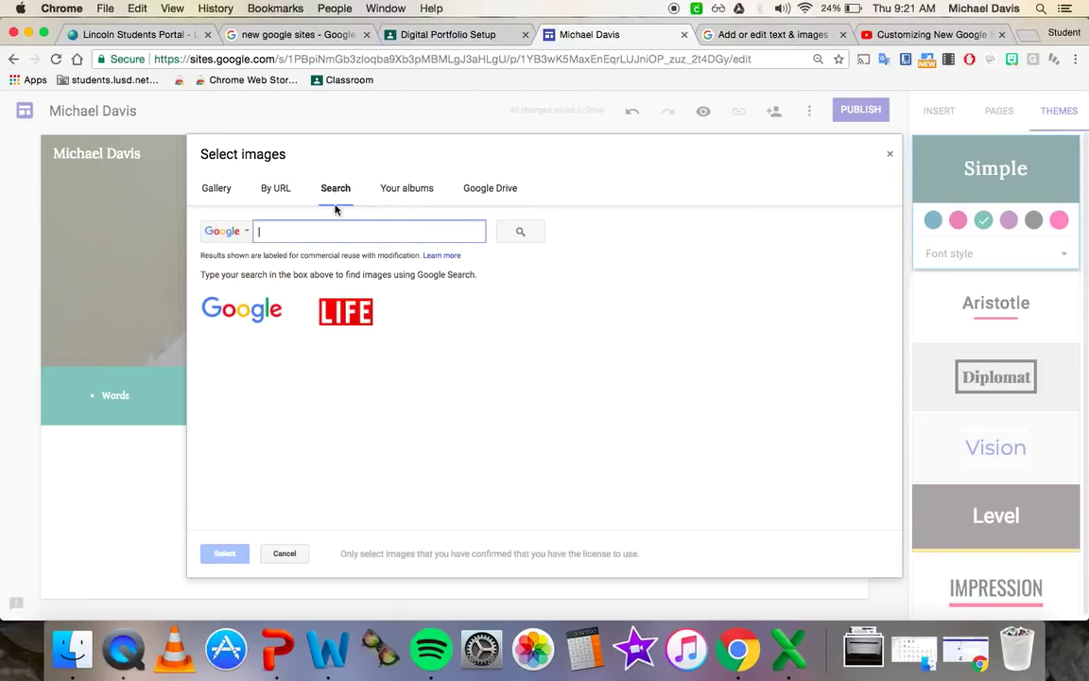
{"action": "type", "text": "ch"}
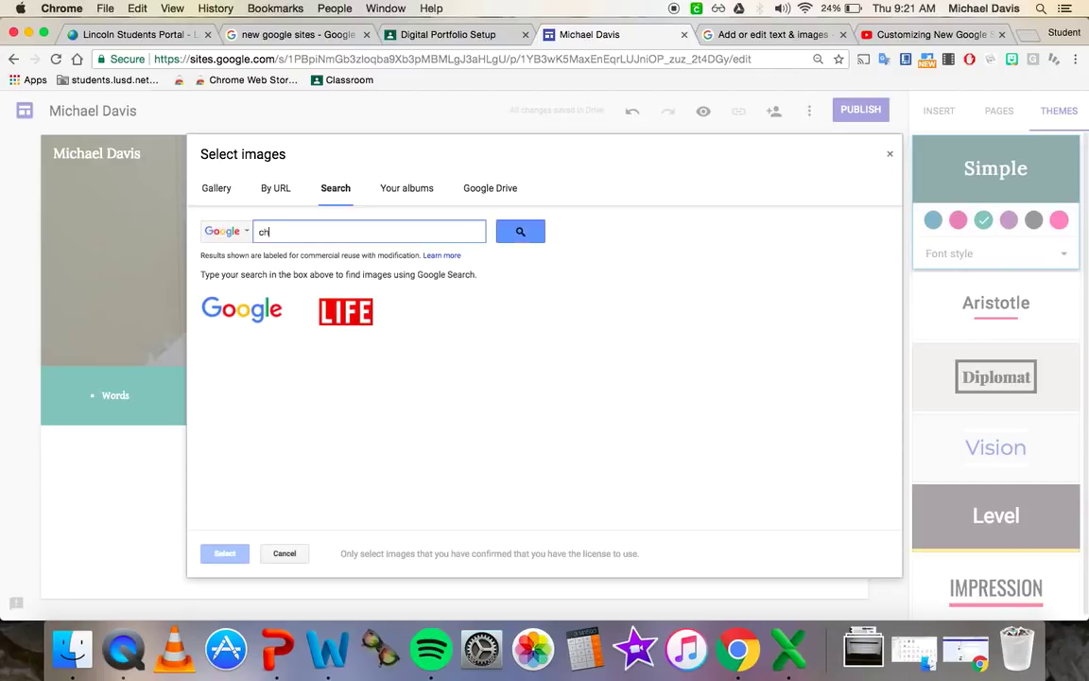
{"action": "type", "text": "alkboard"}
{"action": "key", "text": "Return"}
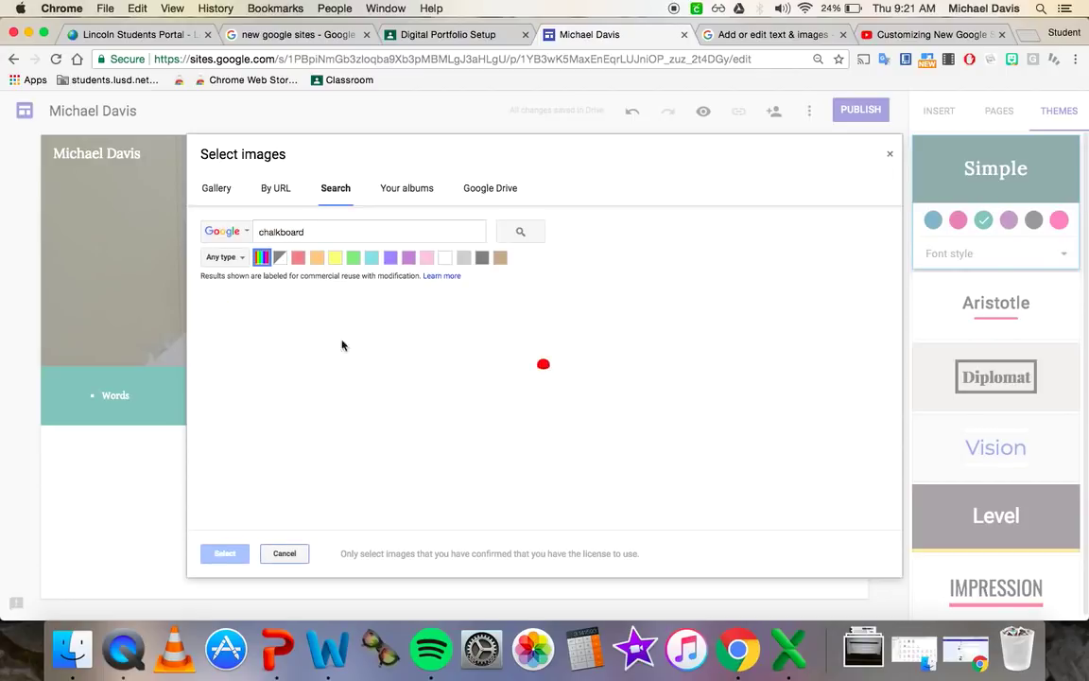
{"action": "left_click", "coordinate": [348, 351]}
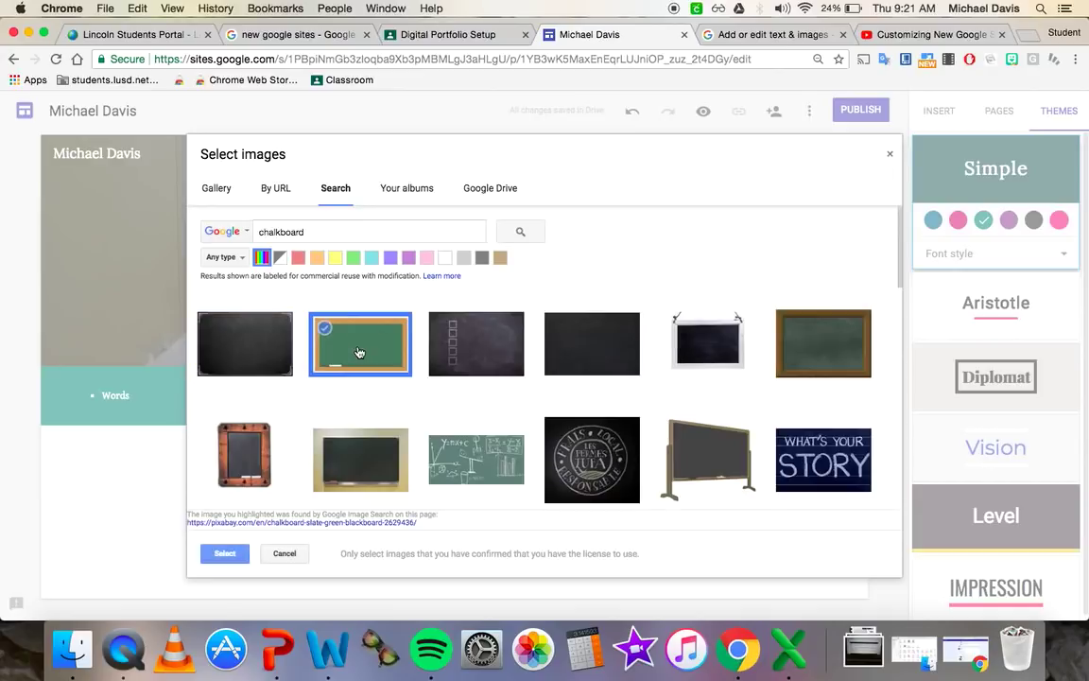
{"action": "left_click", "coordinate": [225, 555]}
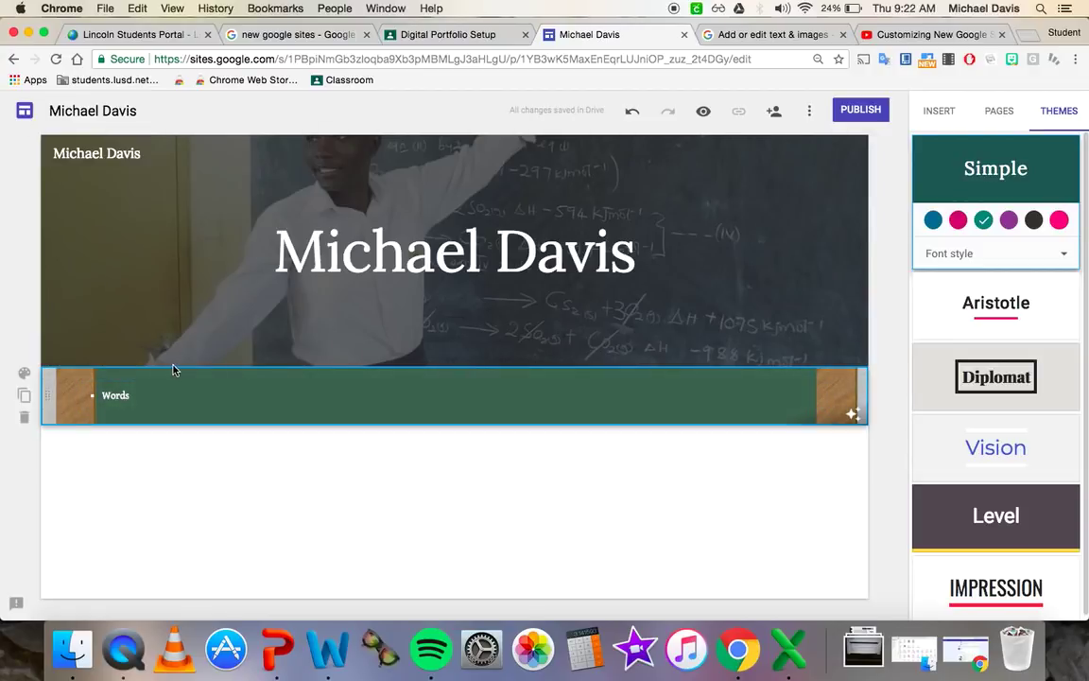
- Turn off readability adjustment and switch the section style to Emphasis 1
{"action": "left_click", "coordinate": [857, 413]}
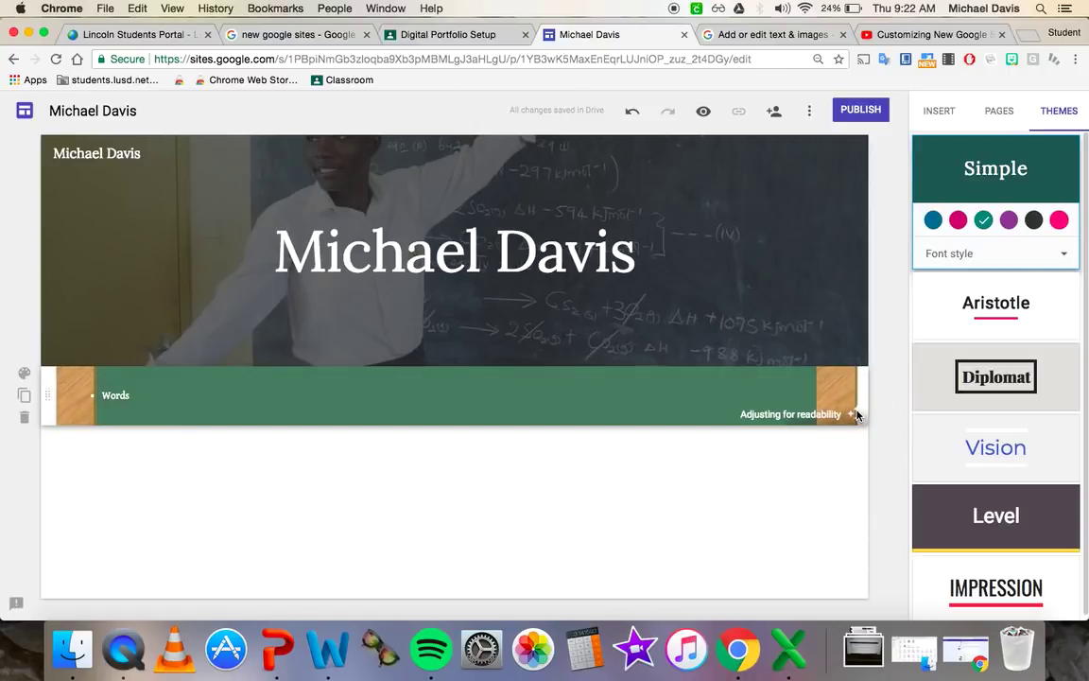
{"action": "left_click", "coordinate": [25, 374]}
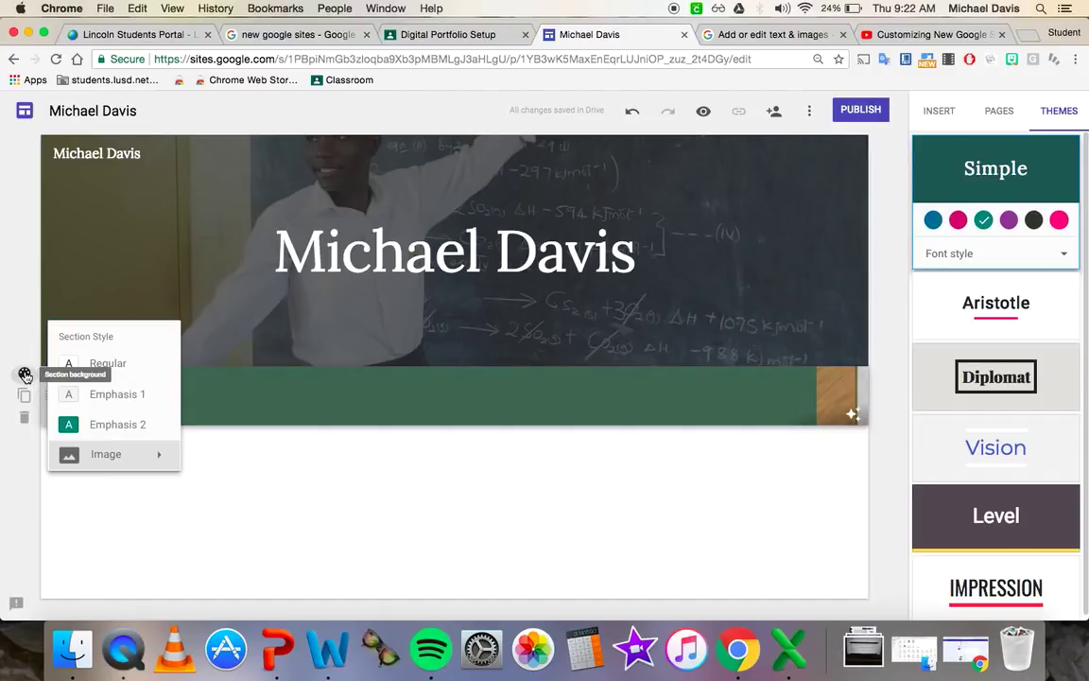
{"action": "left_click", "coordinate": [114, 393]}
{"action": "left_click", "coordinate": [321, 476]}
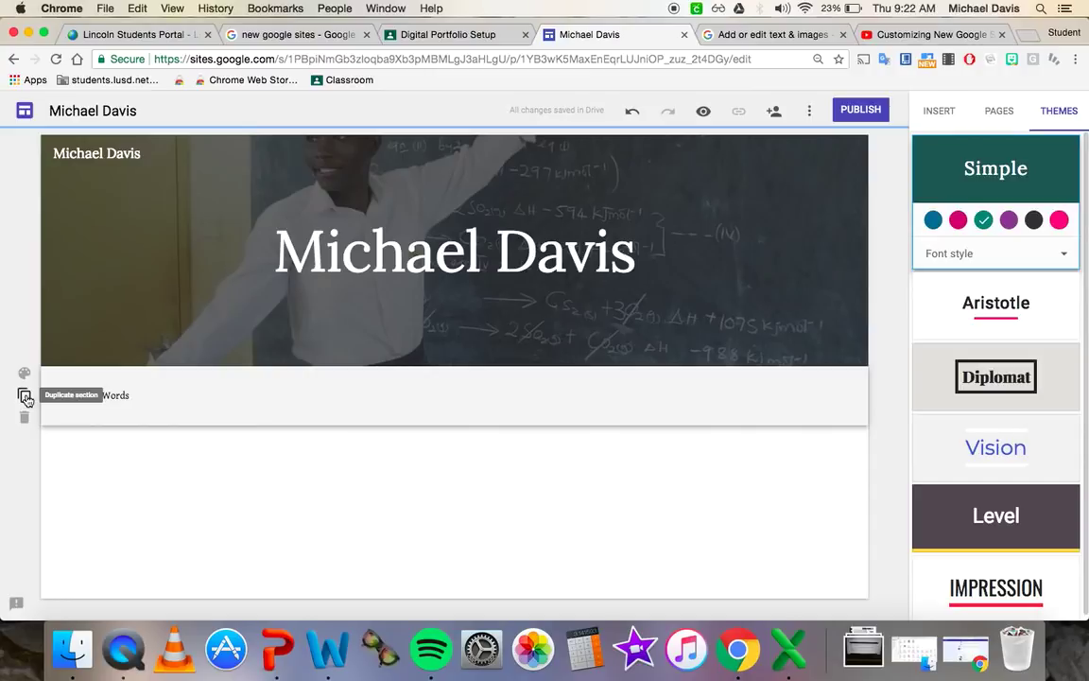
- Duplicate the Words section, then delete the duplicate
{"action": "left_click", "coordinate": [26, 398]}
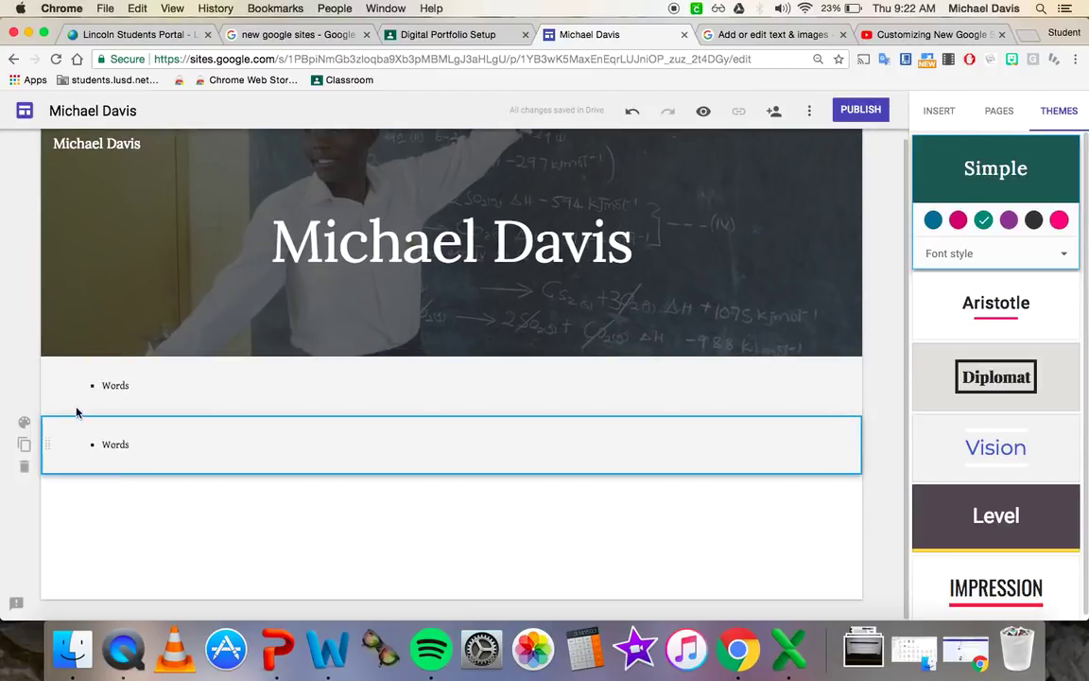
{"action": "mouse_move", "coordinate": [65, 393]}
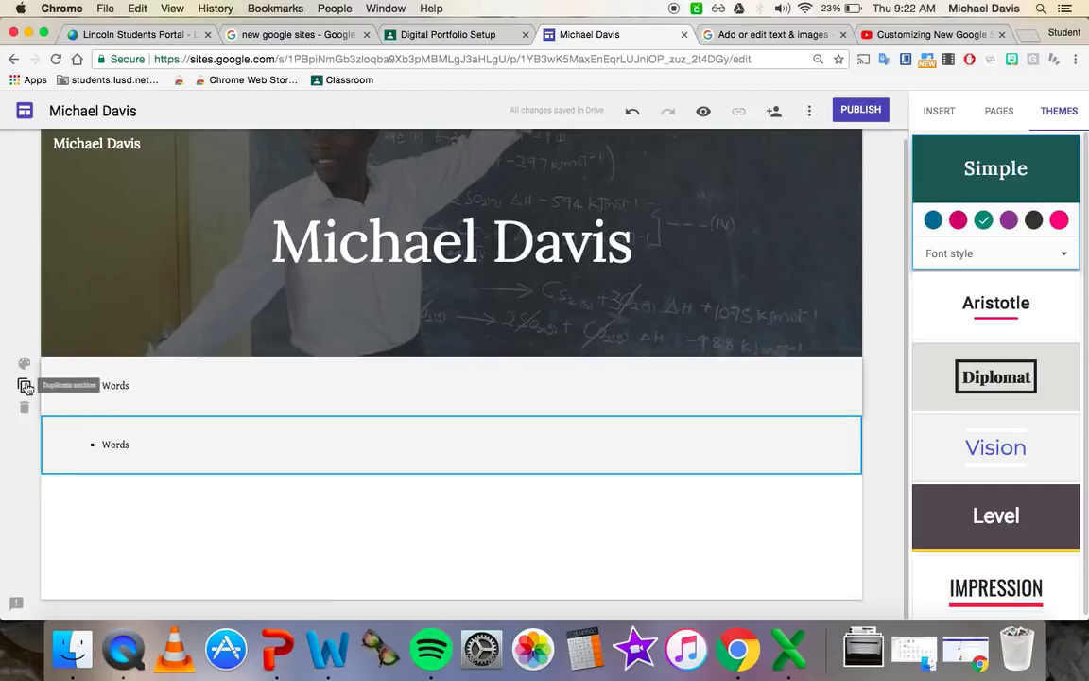
{"action": "left_click", "coordinate": [25, 468]}
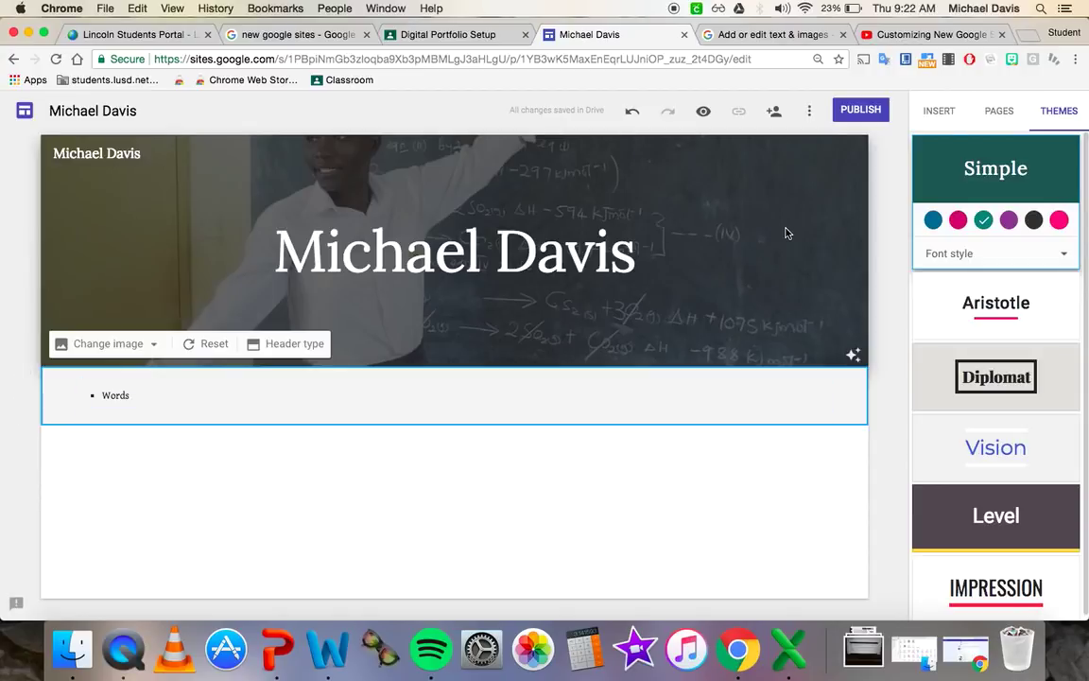
{"action": "left_click", "coordinate": [941, 111]}
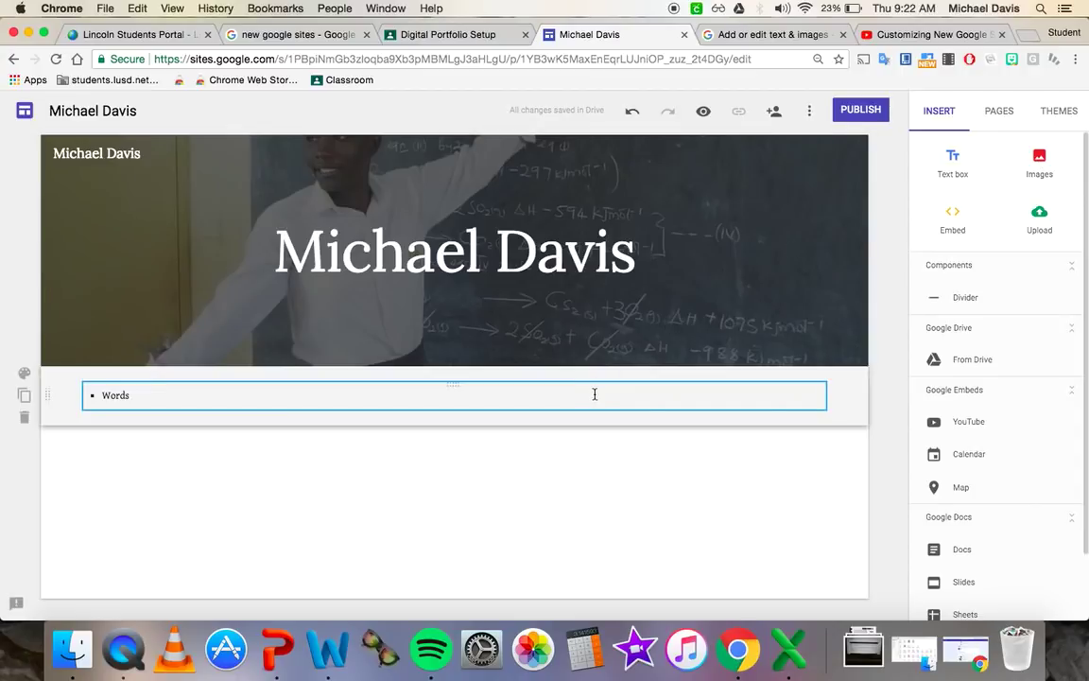
- Insert the Celtic line-art Viking image found through a web image search for Viking
{"action": "left_click", "coordinate": [1040, 159]}
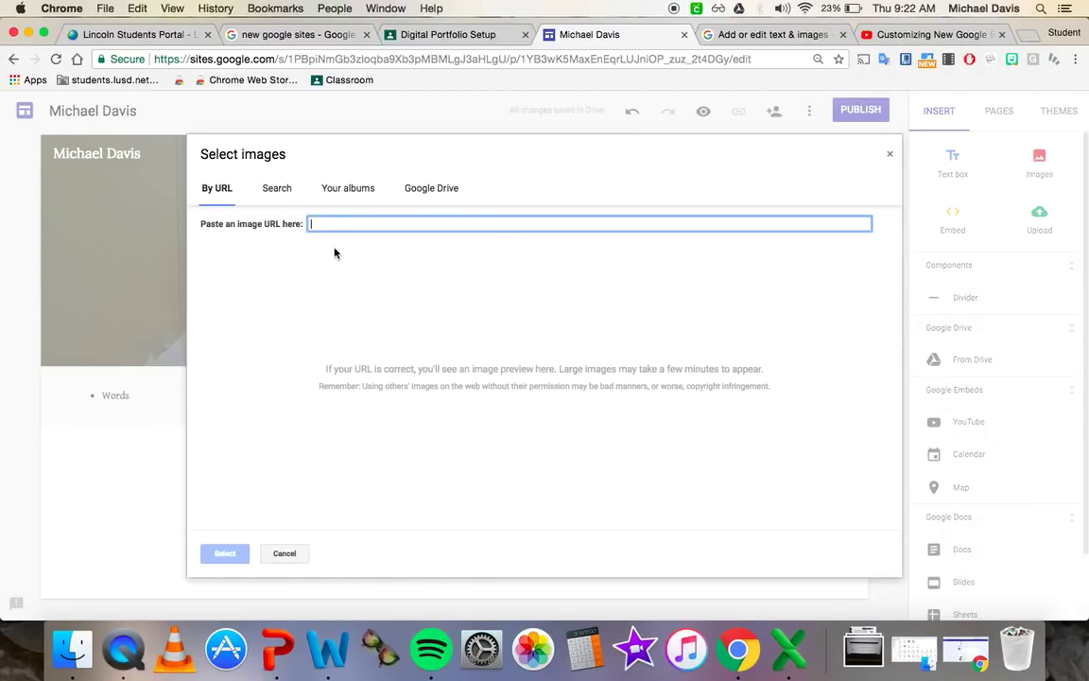
{"action": "left_click", "coordinate": [451, 185]}
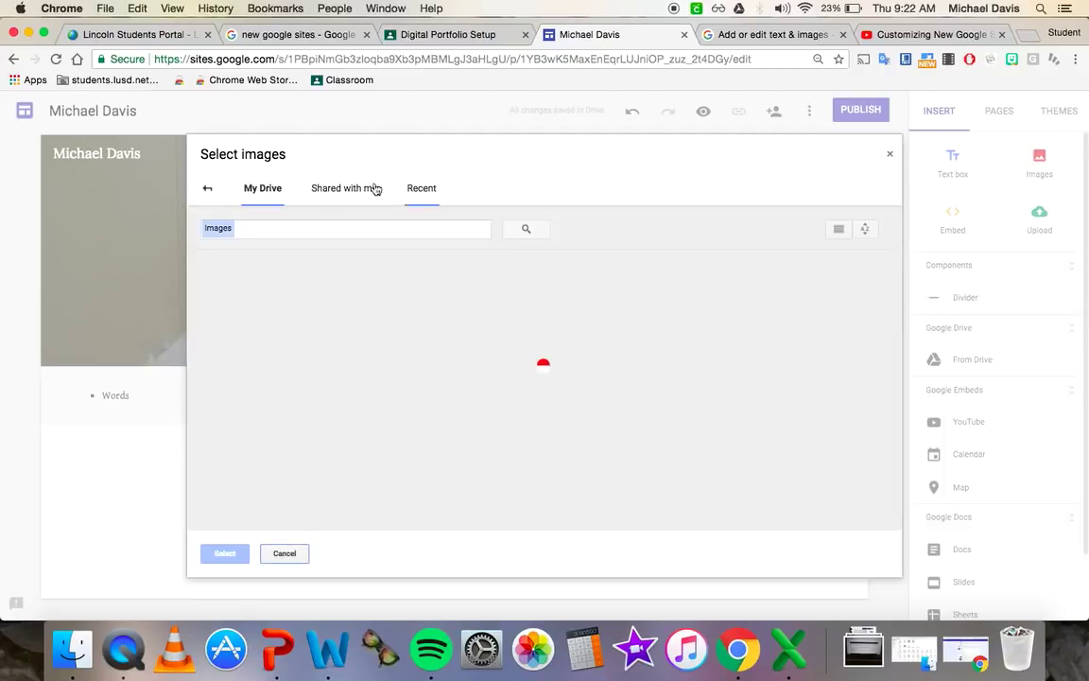
{"action": "left_click", "coordinate": [209, 187]}
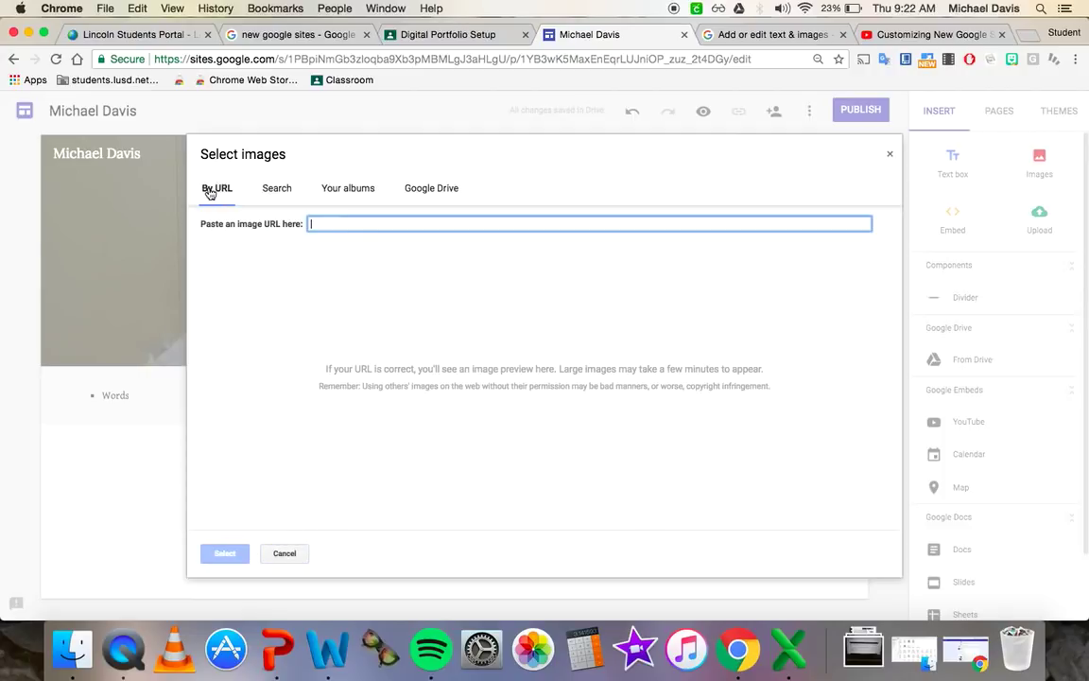
{"action": "left_click", "coordinate": [284, 188]}
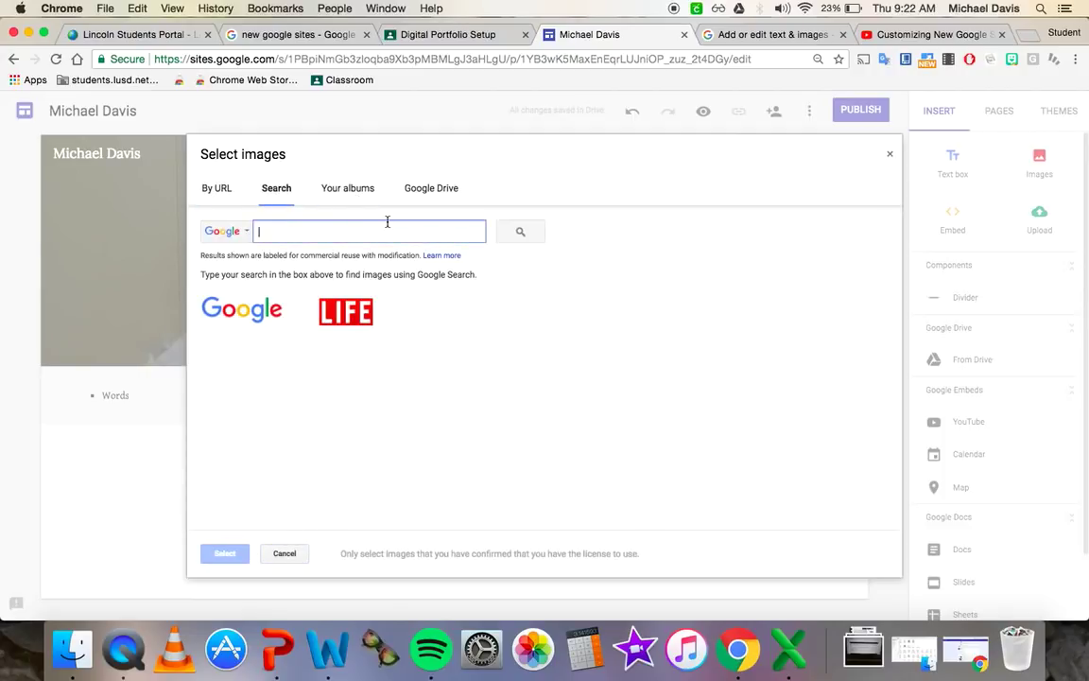
{"action": "type", "text": "Viking"}
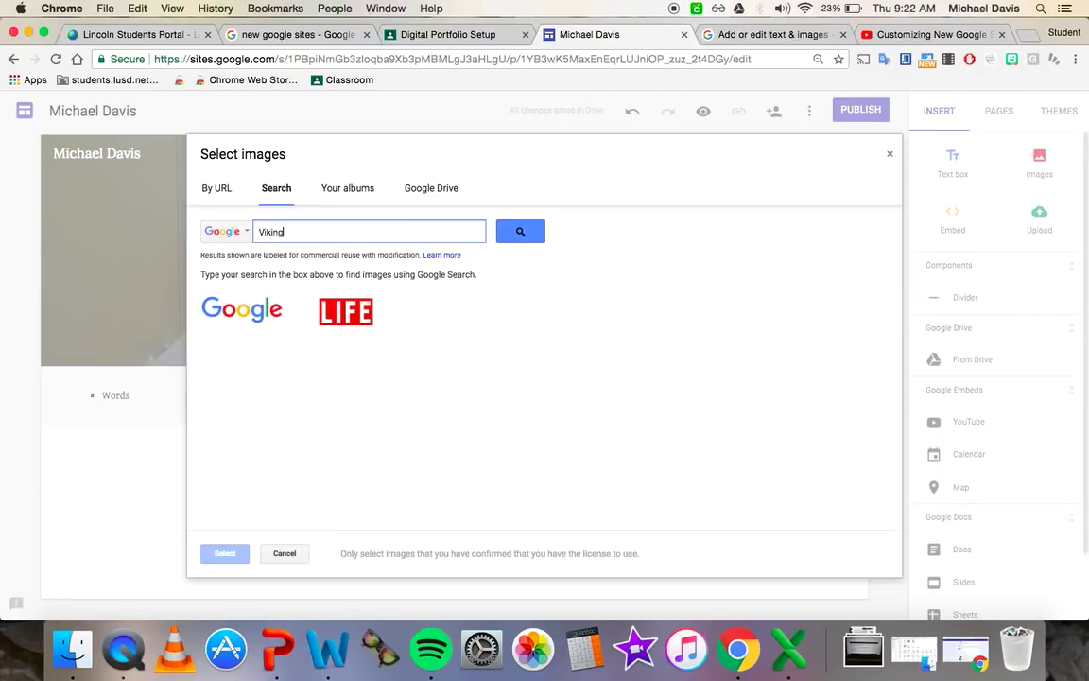
{"action": "key", "text": "Return"}
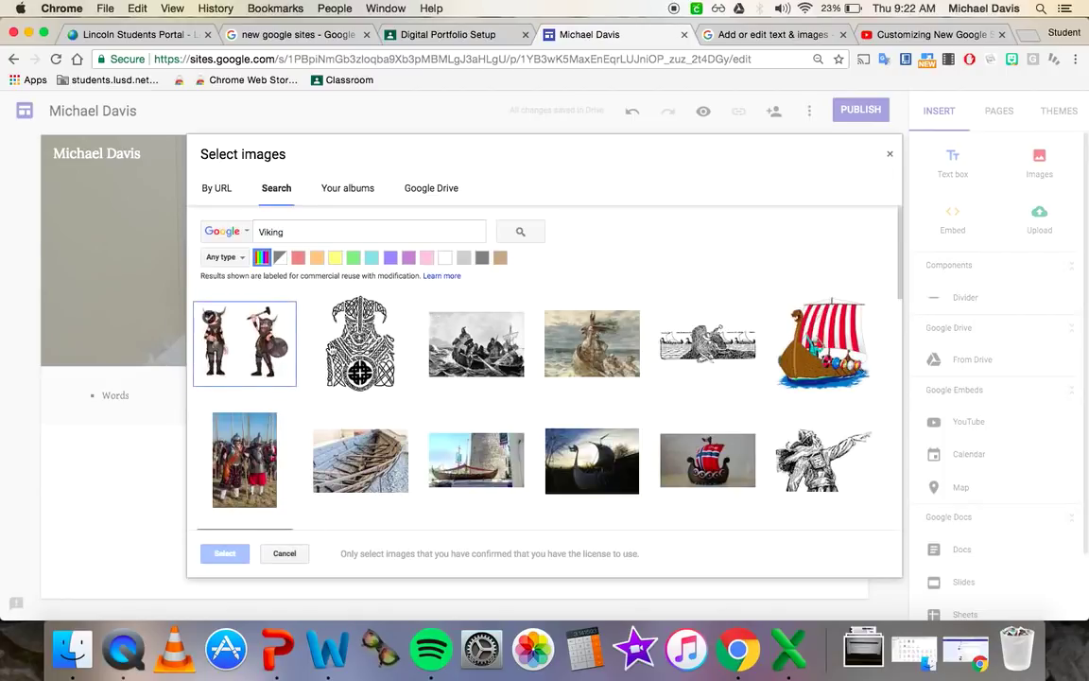
{"action": "left_click", "coordinate": [360, 342]}
{"action": "left_click", "coordinate": [226, 554]}
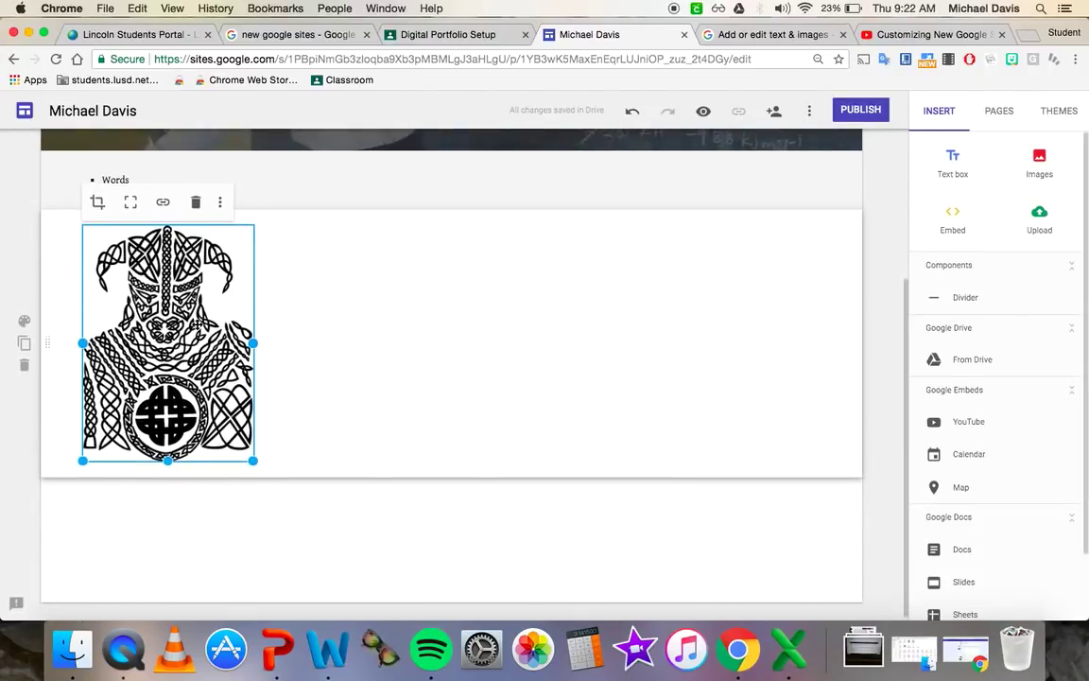
{"action": "left_click_drag", "start_coordinate": [189, 282], "coordinate": [506, 504]}
{"action": "scroll", "coordinate": [363, 381], "scroll_direction": "down", "scroll_amount": 10}
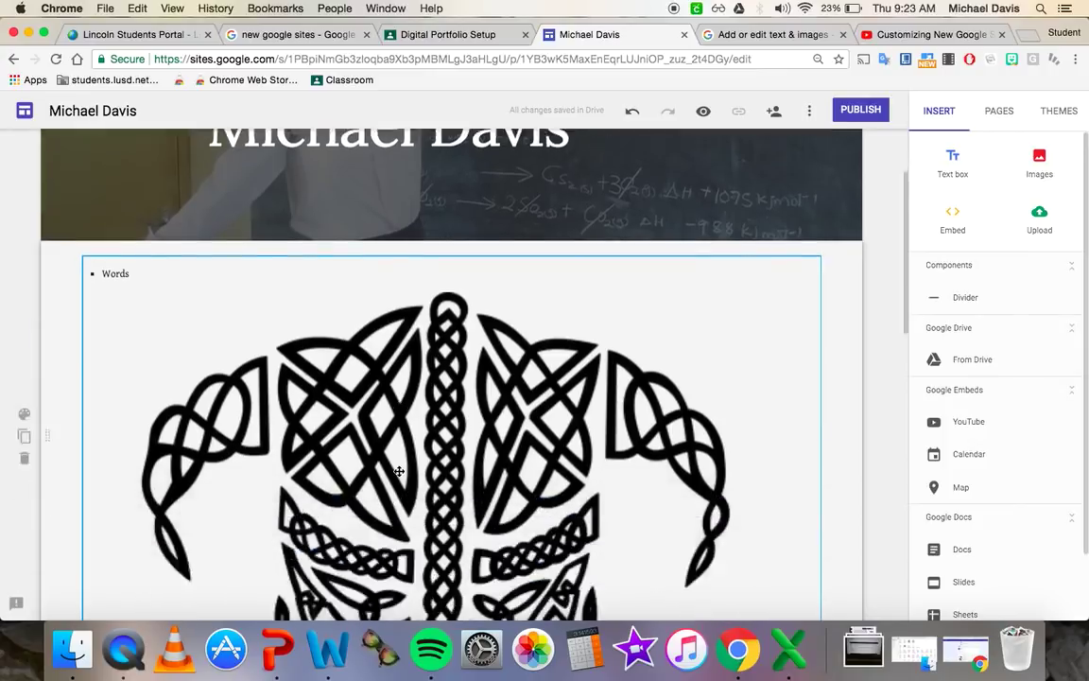
{"action": "left_click_drag", "start_coordinate": [367, 322], "coordinate": [358, 498]}
{"action": "scroll", "coordinate": [356, 498], "scroll_direction": "up", "scroll_amount": 5}
{"action": "scroll", "coordinate": [357, 498], "scroll_direction": "down", "scroll_amount": 3}
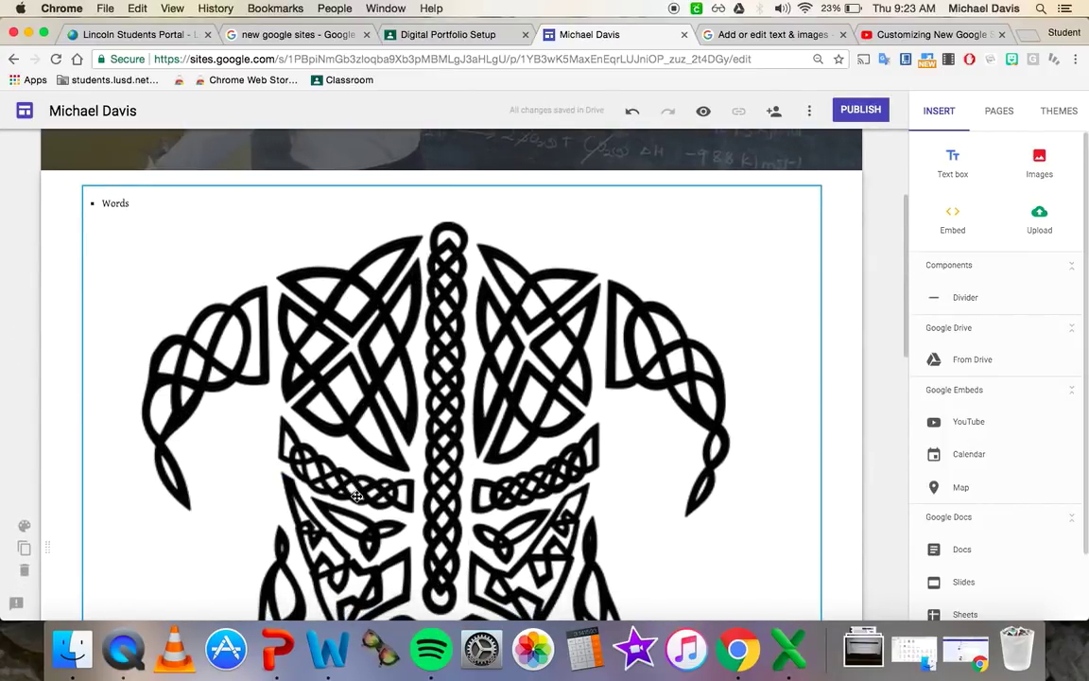
{"action": "left_click", "coordinate": [632, 113]}
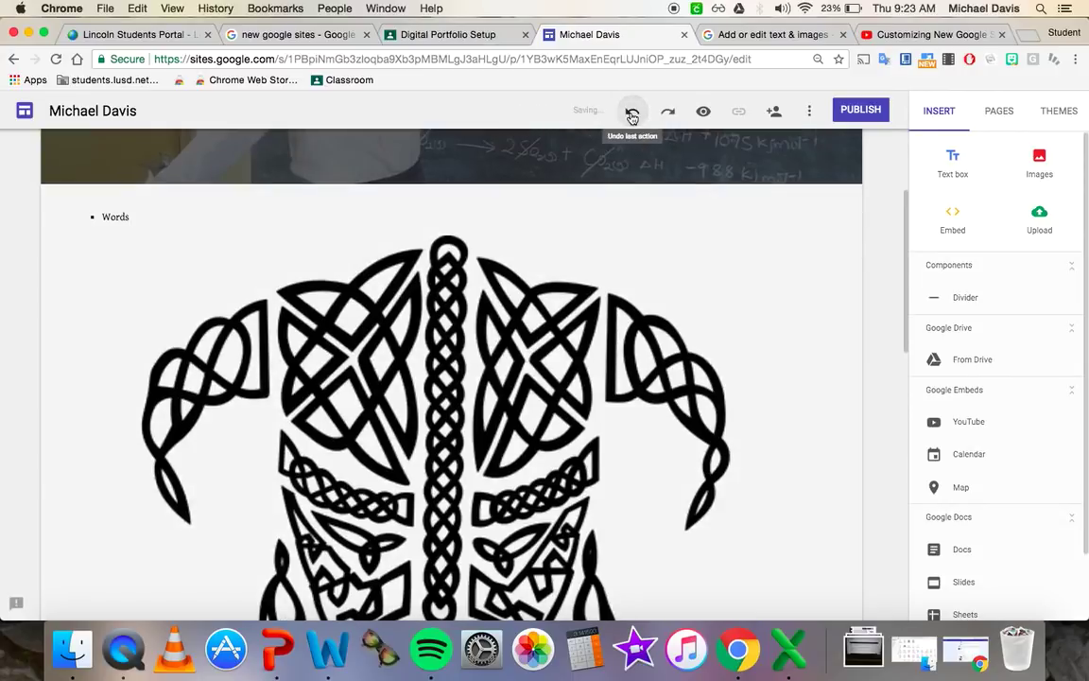
{"action": "left_click", "coordinate": [632, 113]}
{"action": "left_click", "coordinate": [632, 112]}
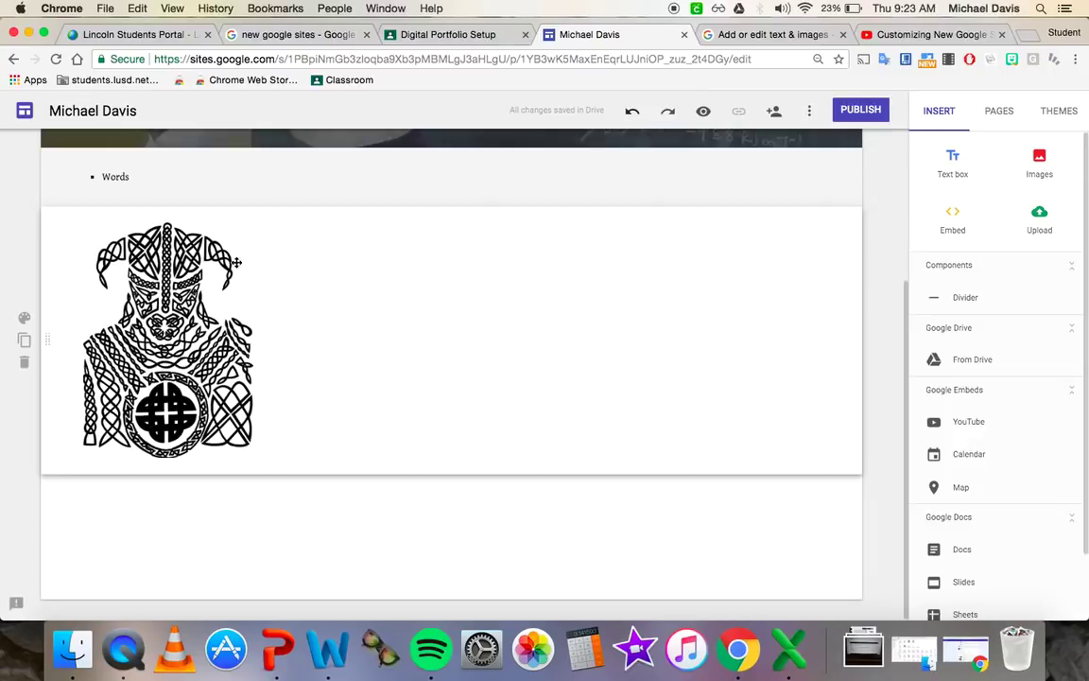
{"action": "left_click_drag", "start_coordinate": [171, 255], "coordinate": [820, 404]}
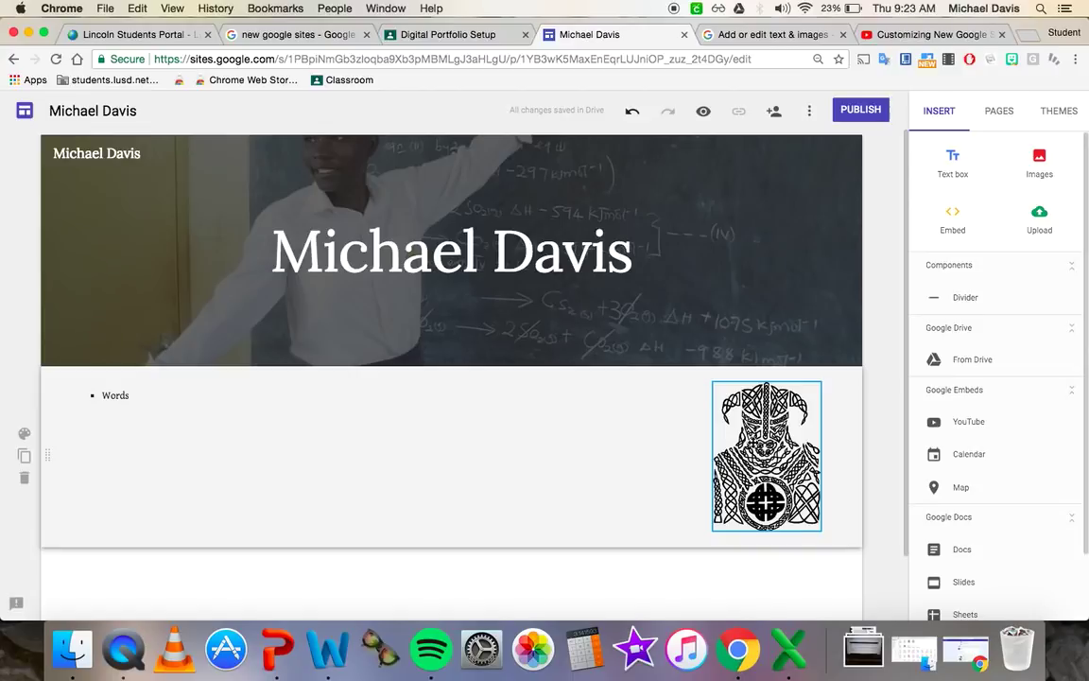
- Enlarge the Viking image to the right of the bulleted Words line
{"action": "left_click", "coordinate": [729, 527]}
{"action": "left_click_drag", "start_coordinate": [712, 530], "coordinate": [646, 580]}
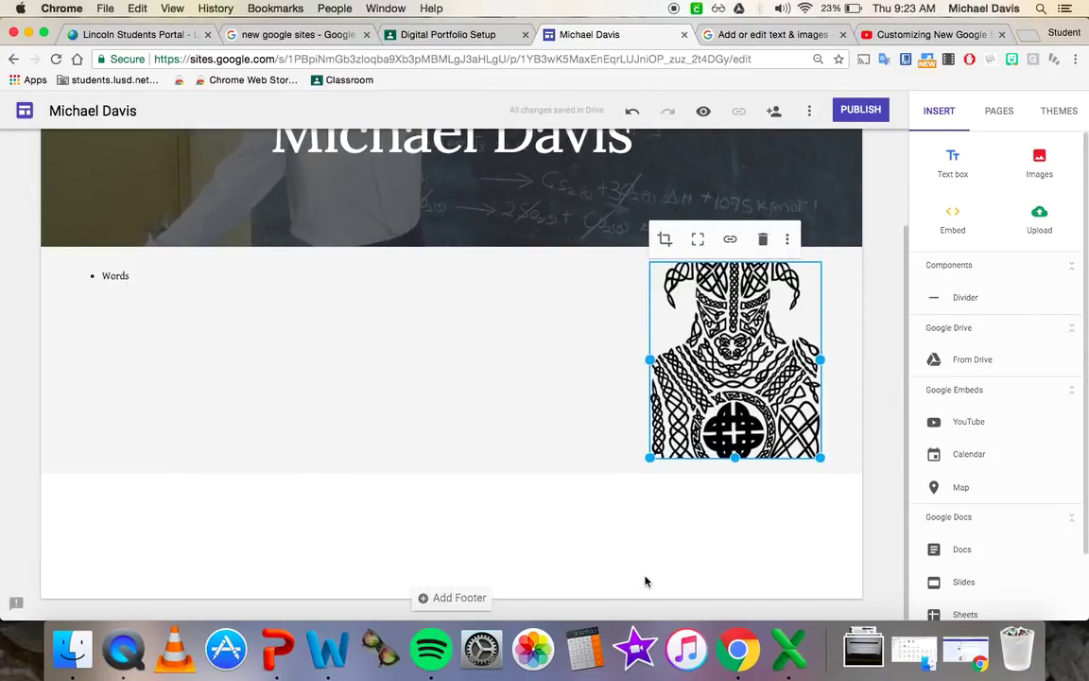